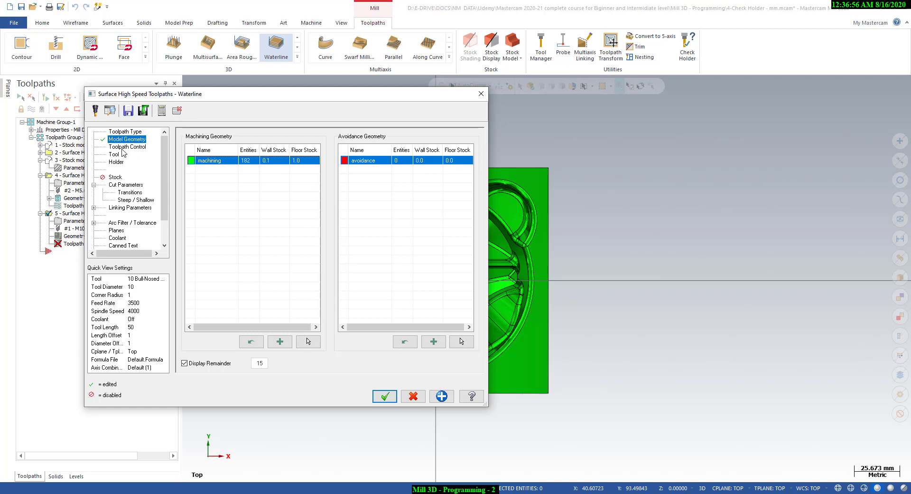
Set the waterline toolpath's containment boundary to the outer edge loop around the cavity, including both corner pockets.
{"action": "left_click", "coordinate": [124, 149]}
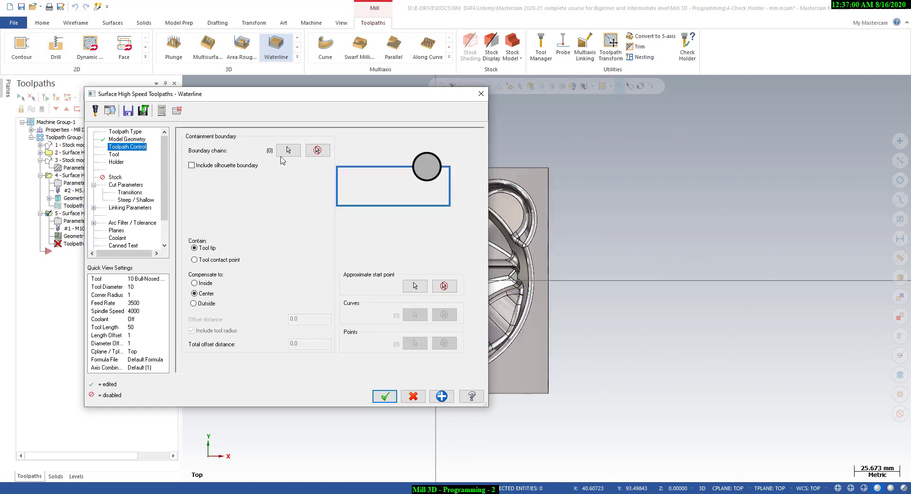
{"action": "left_click", "coordinate": [288, 150]}
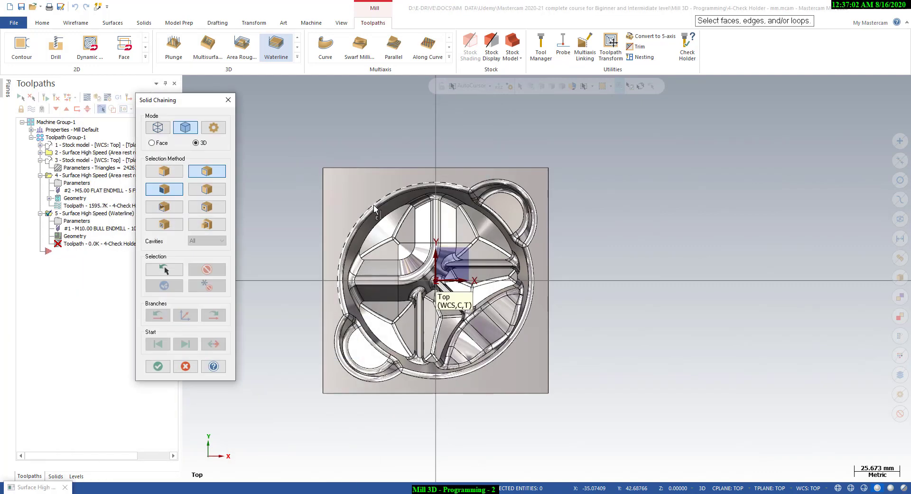
{"action": "left_click", "coordinate": [374, 204]}
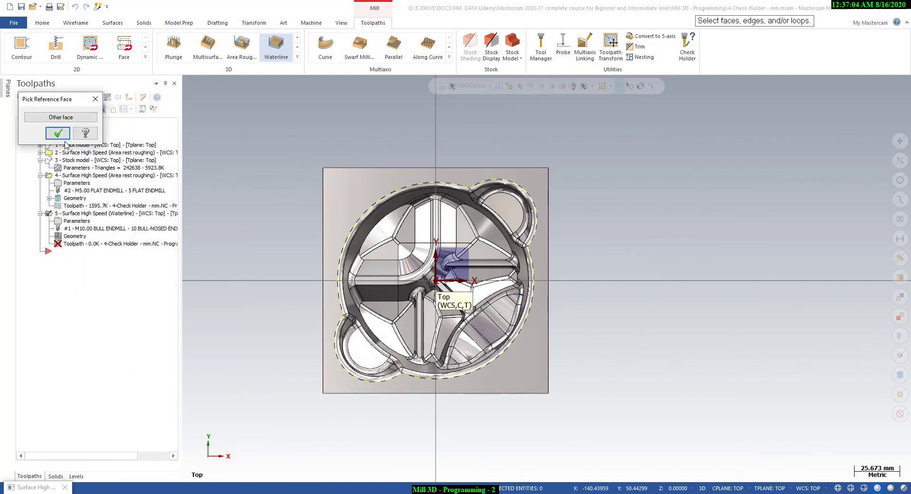
{"action": "left_click", "coordinate": [58, 134]}
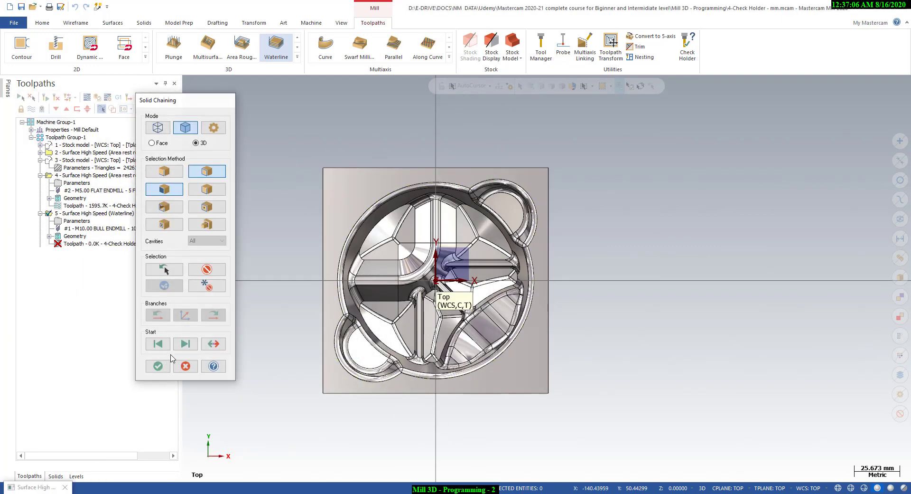
{"action": "left_click", "coordinate": [158, 365]}
Create a new endmill for the waterline toolpath with a 6 mm cutting diameter and a 1 mm corner radius.
{"action": "left_click", "coordinate": [113, 155]}
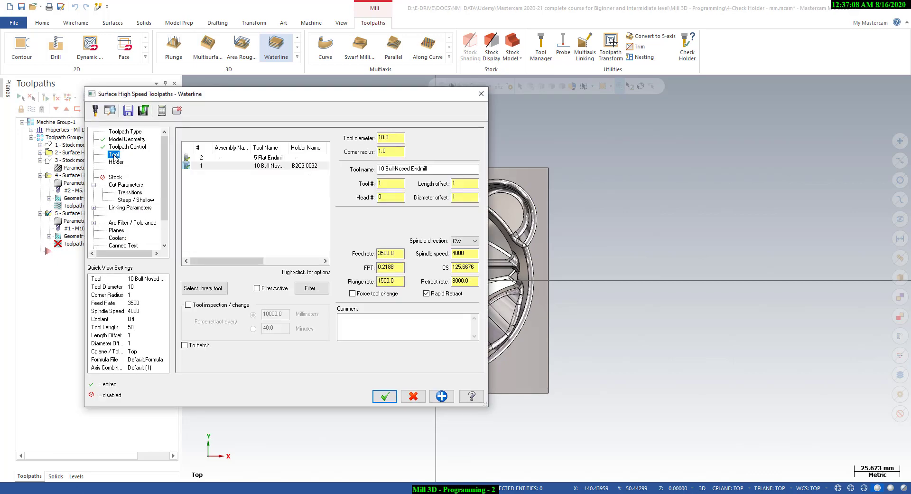
{"action": "right_click", "coordinate": [246, 207]}
{"action": "left_click", "coordinate": [261, 221]}
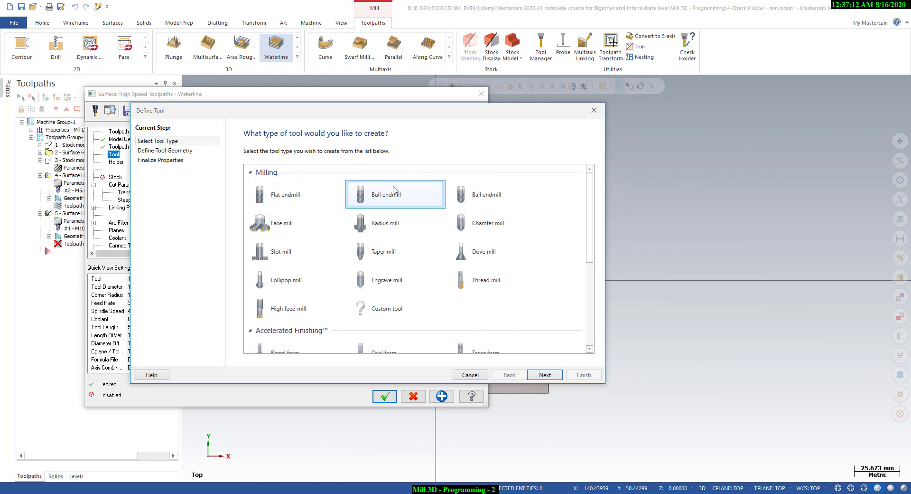
{"action": "key", "text": "Return"}
{"action": "type", "text": "6"}
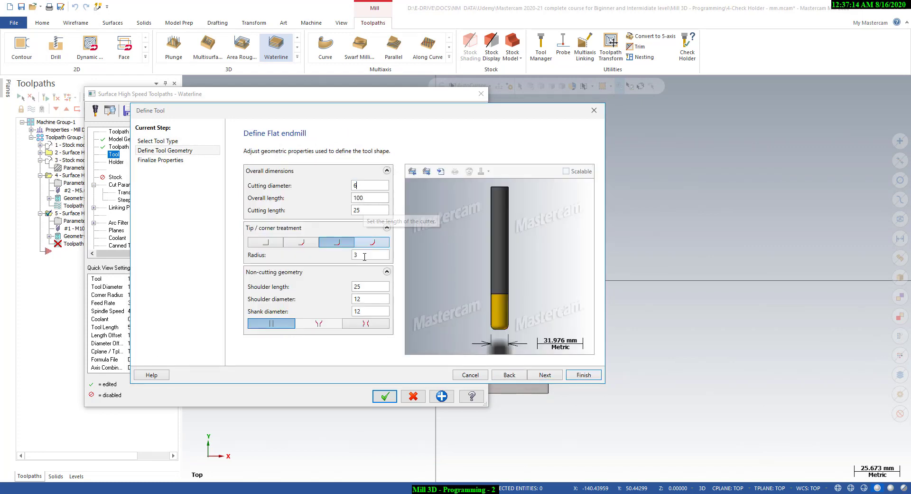
{"action": "key", "text": "Tab"}
{"action": "key", "text": "Tab"}
{"action": "key", "text": "Tab"}
{"action": "key", "text": "Tab"}
{"action": "type", "text": "1"}
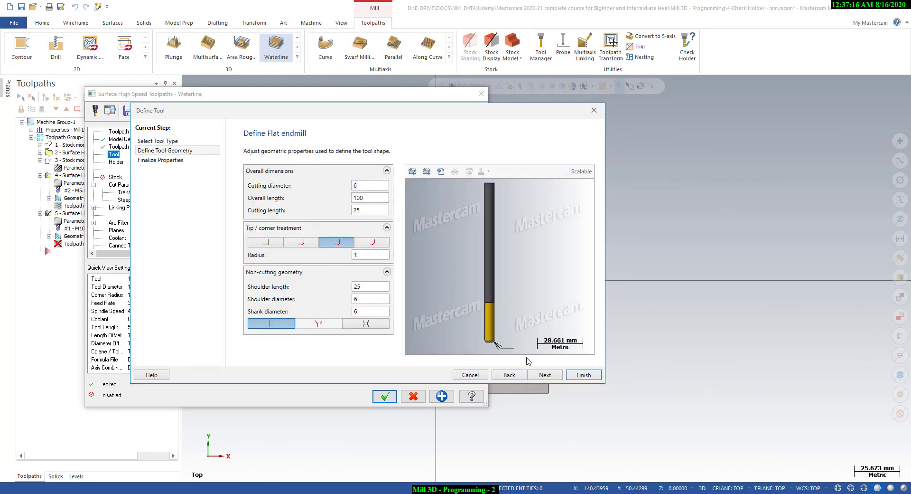
Keep the new bull-nosed endmill's default feed rates and spindle speed, and finish its definition.
{"action": "left_click", "coordinate": [545, 375]}
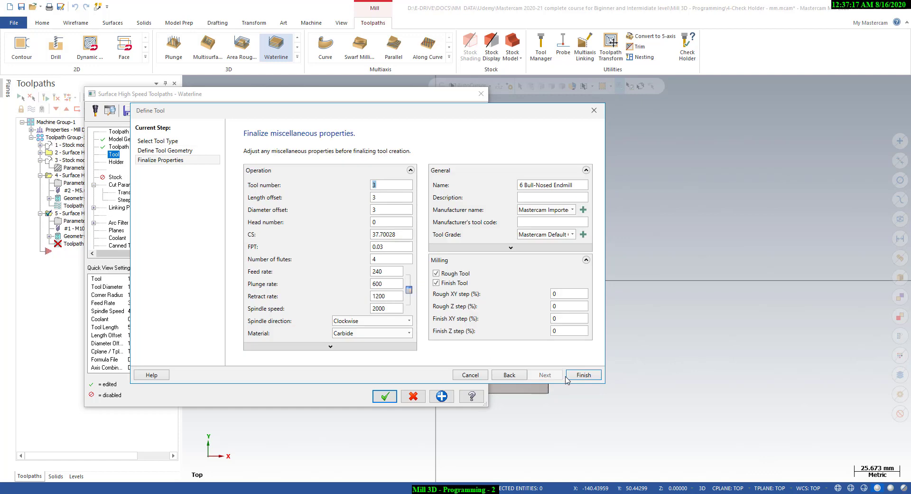
{"action": "double_click", "coordinate": [386, 274]}
{"action": "double_click", "coordinate": [385, 283]}
{"action": "double_click", "coordinate": [391, 296]}
{"action": "left_click", "coordinate": [582, 374]}
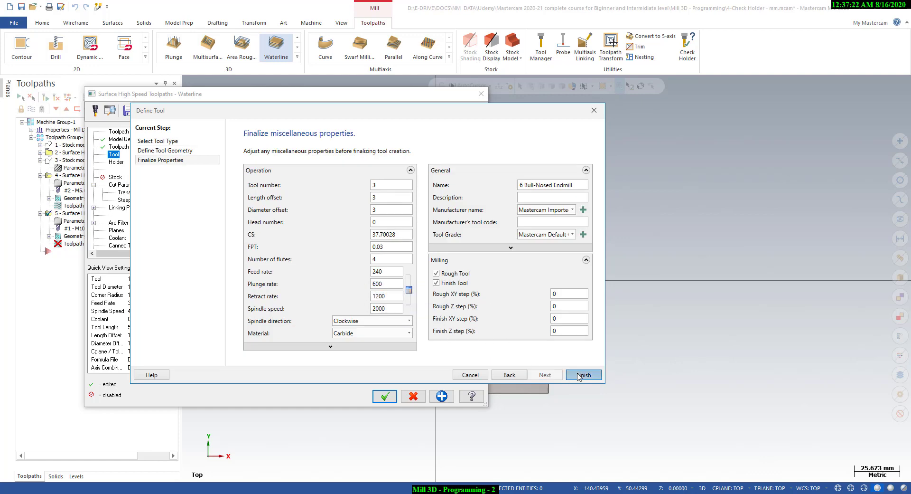
Set the waterline stepdown to 0.15 and turn off the minimum and maximum Z depth limits.
{"action": "left_click", "coordinate": [115, 185]}
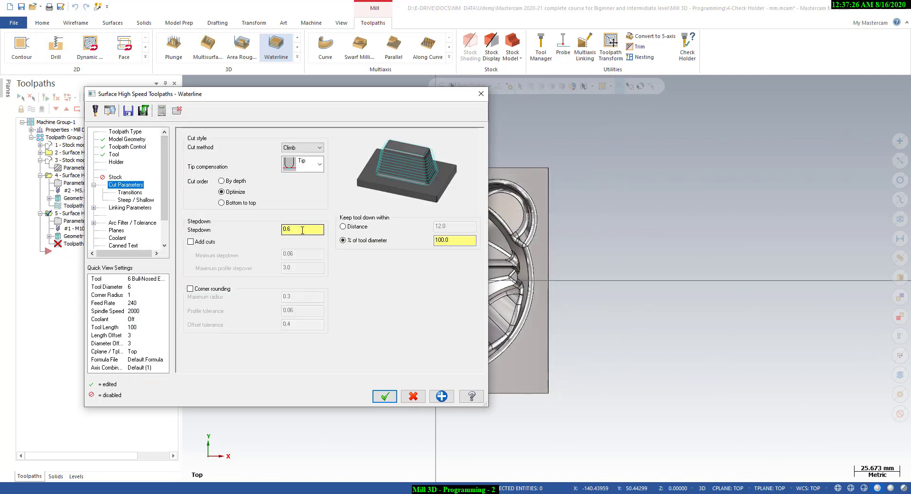
{"action": "left_click_drag", "start_coordinate": [289, 229], "coordinate": [302, 231]}
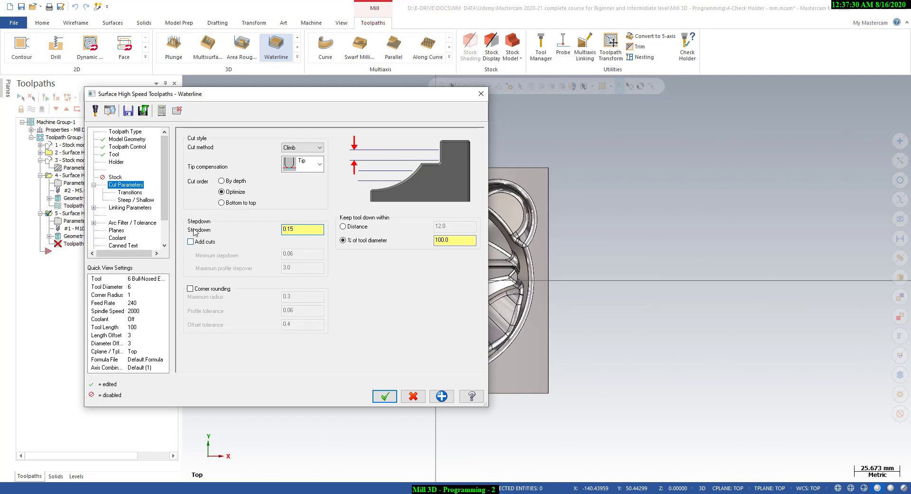
{"action": "left_click", "coordinate": [128, 193]}
{"action": "left_click", "coordinate": [129, 200]}
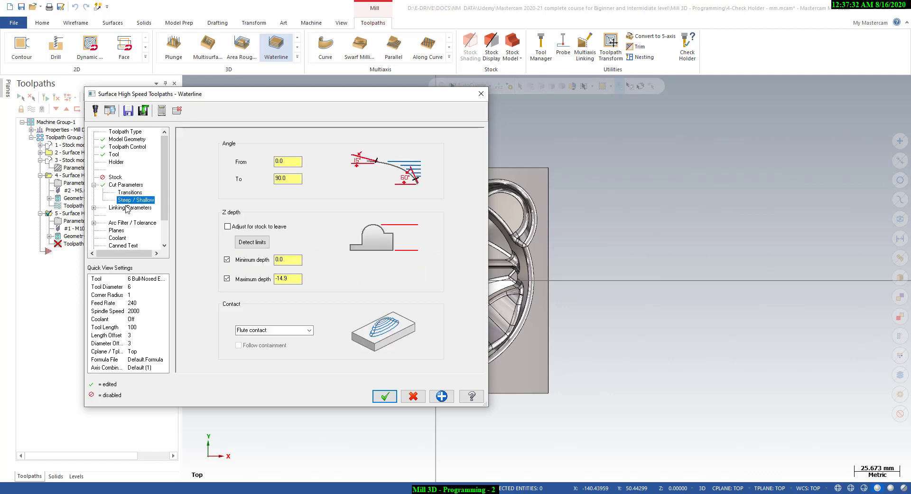
{"action": "left_click", "coordinate": [227, 260]}
{"action": "left_click", "coordinate": [227, 279]}
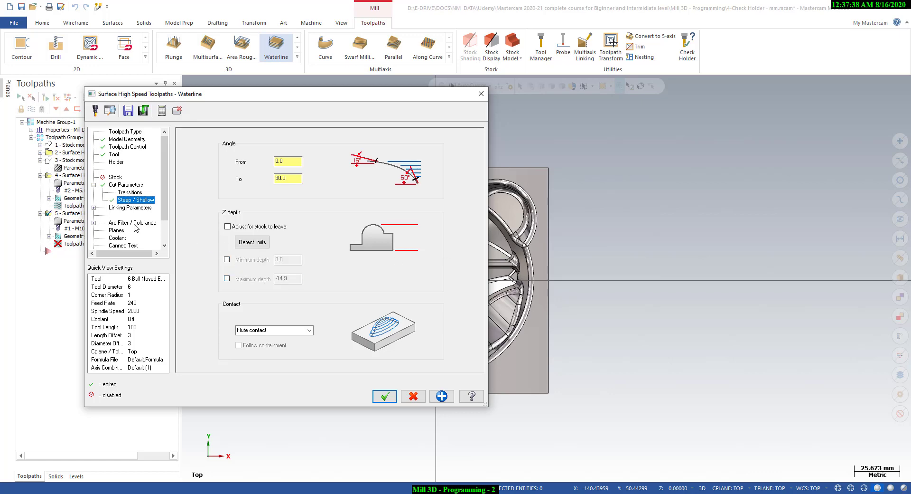
Set the horizontal arc entry and horizontal arc exit of the waterline linking moves to 1.
{"action": "left_click", "coordinate": [129, 208]}
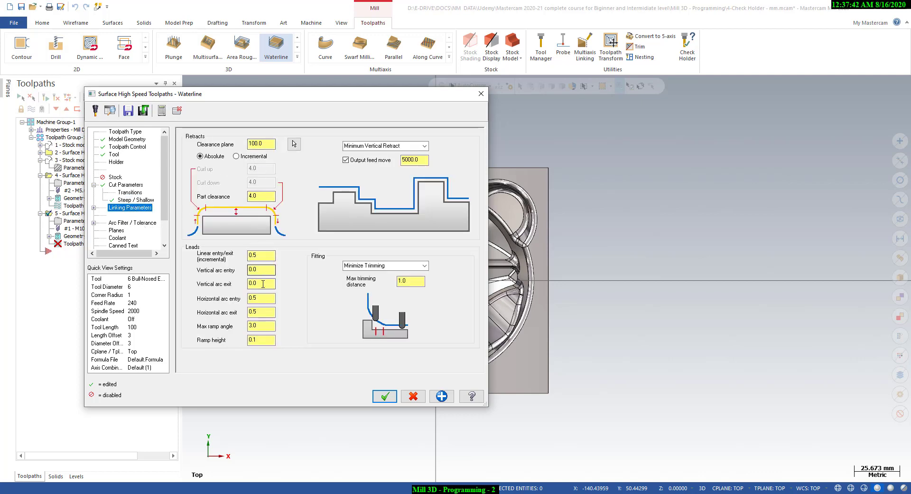
{"action": "double_click", "coordinate": [254, 255]}
{"action": "left_click", "coordinate": [260, 300]}
{"action": "double_click", "coordinate": [249, 299]}
{"action": "double_click", "coordinate": [258, 283]}
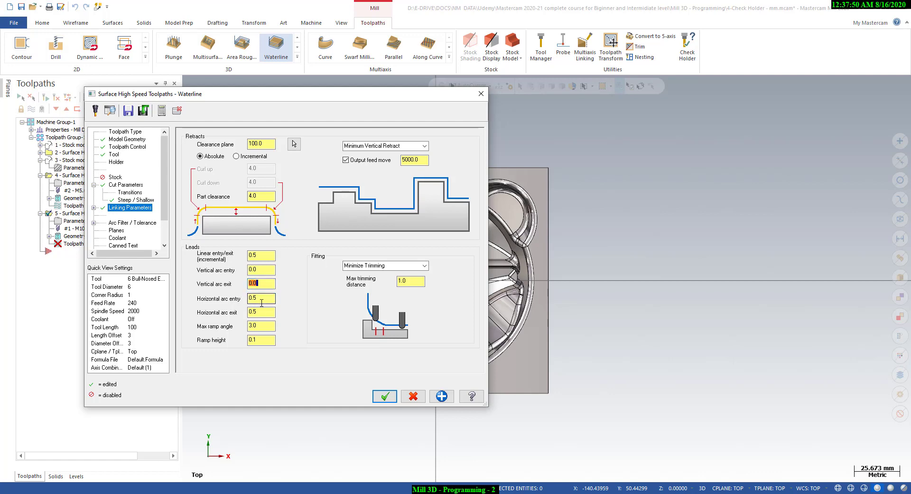
{"action": "double_click", "coordinate": [257, 299]}
{"action": "type", "text": "1"}
{"action": "key", "text": "Tab"}
{"action": "type", "text": "1"}
{"action": "double_click", "coordinate": [250, 297]}
Turn off smoothing and line/arc filtering for the waterline toolpath, and accept its parameters to calculate it.
{"action": "left_click", "coordinate": [124, 223]}
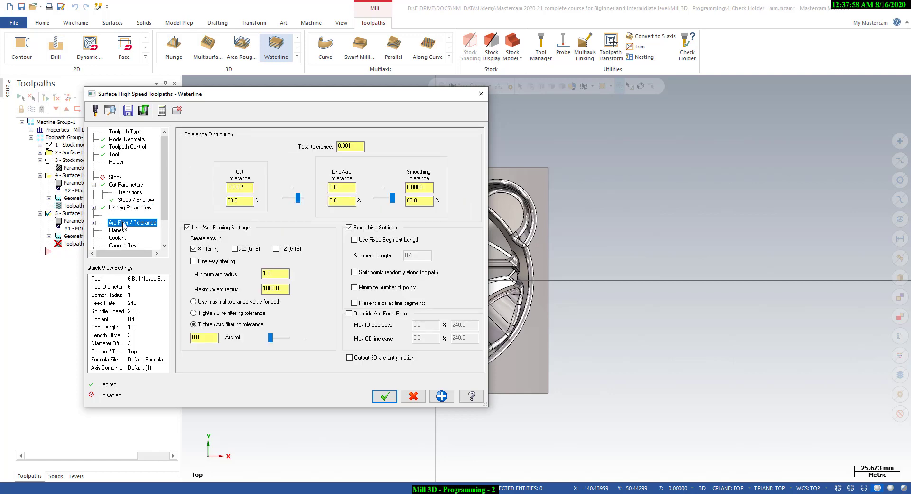
{"action": "left_click", "coordinate": [349, 228]}
{"action": "left_click", "coordinate": [214, 229]}
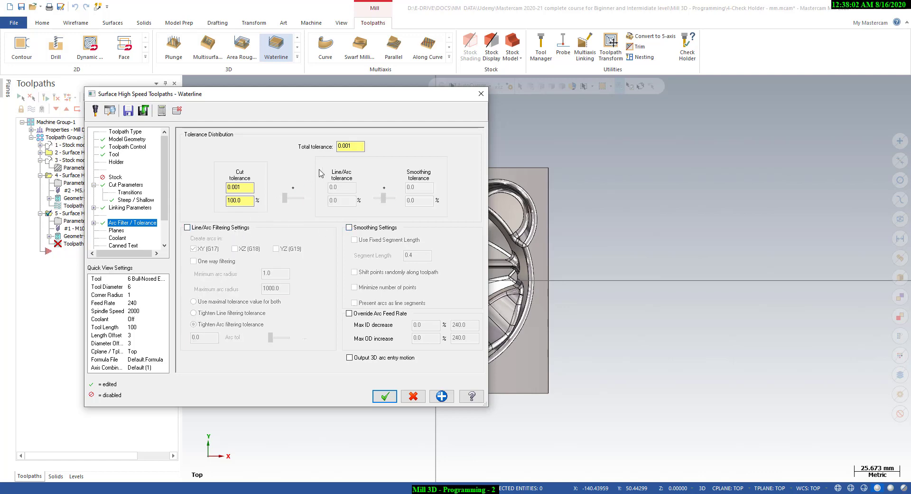
{"action": "left_click_drag", "start_coordinate": [363, 146], "coordinate": [351, 149]}
{"action": "left_click", "coordinate": [384, 395]}
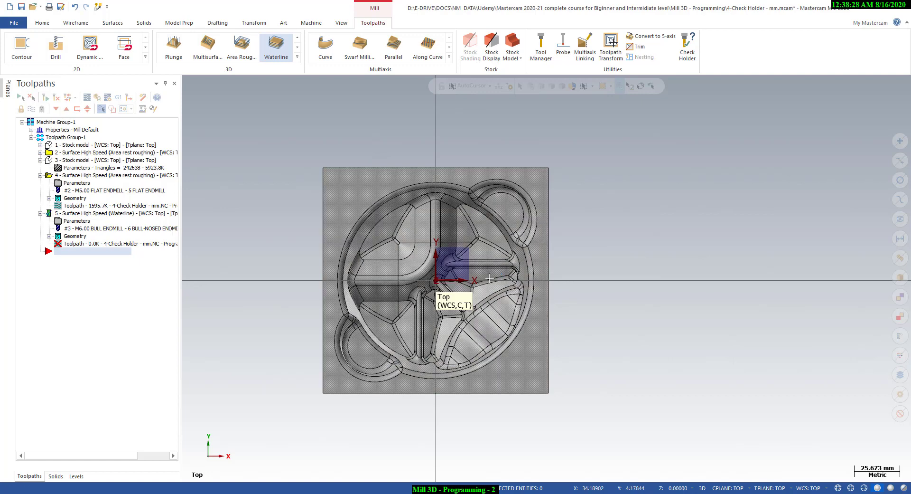
Check the waterline toolpath's calculation progress in the Multi-Threading Manager.
{"action": "left_click", "coordinate": [342, 22]}
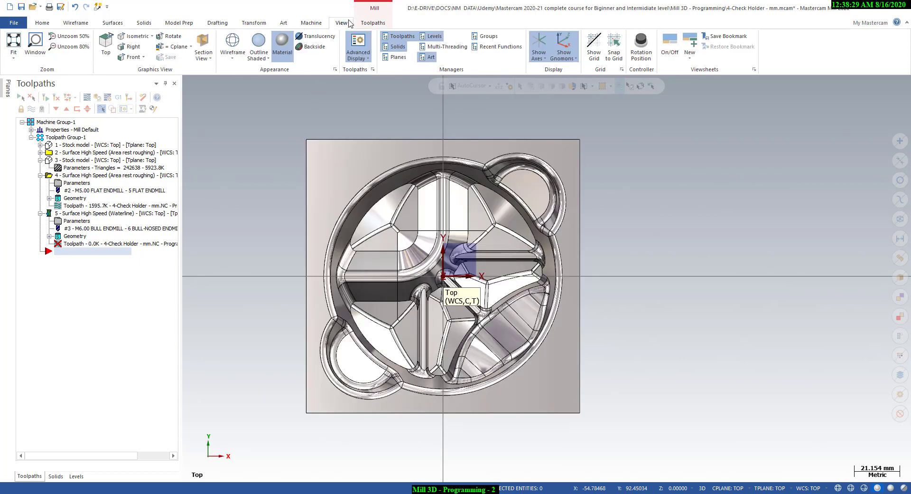
{"action": "left_click", "coordinate": [435, 47]}
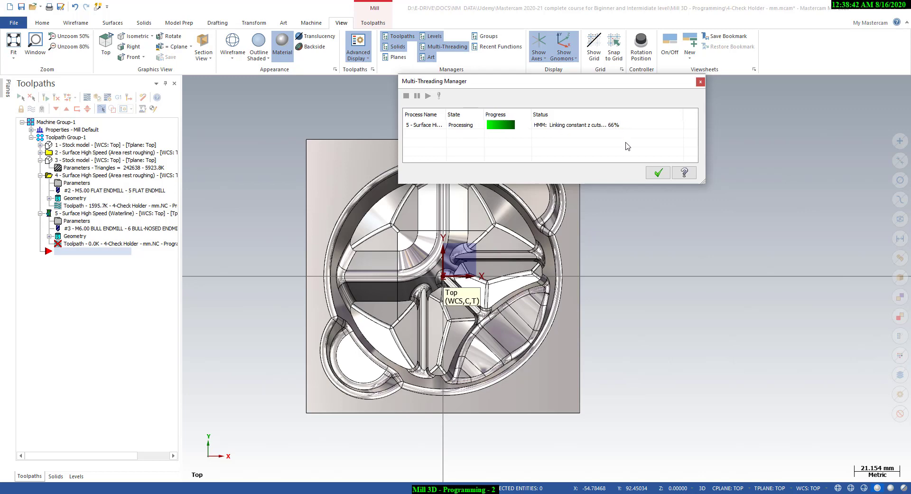
{"action": "left_click", "coordinate": [652, 174]}
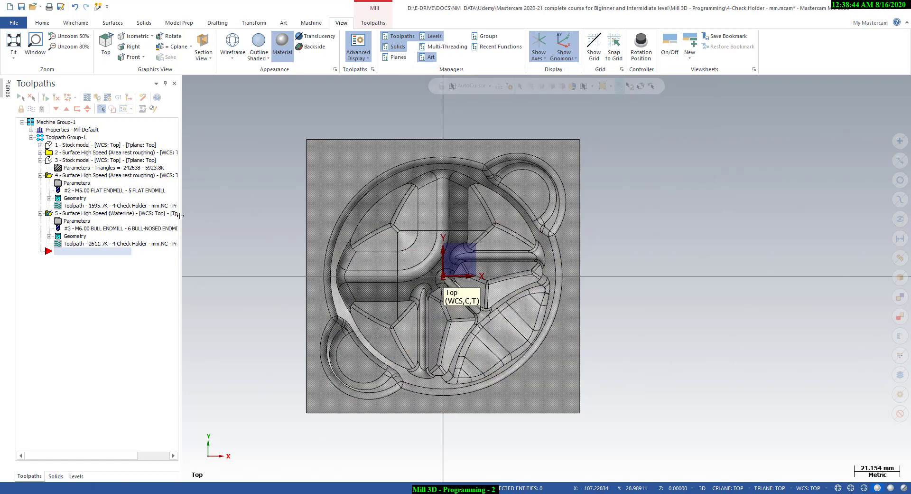
Backplot the waterline operation to examine the tool motion over the whole cavity, and close the simulation.
{"action": "left_click", "coordinate": [119, 213]}
{"action": "scroll", "coordinate": [284, 319], "scroll_direction": "up", "scroll_amount": 1}
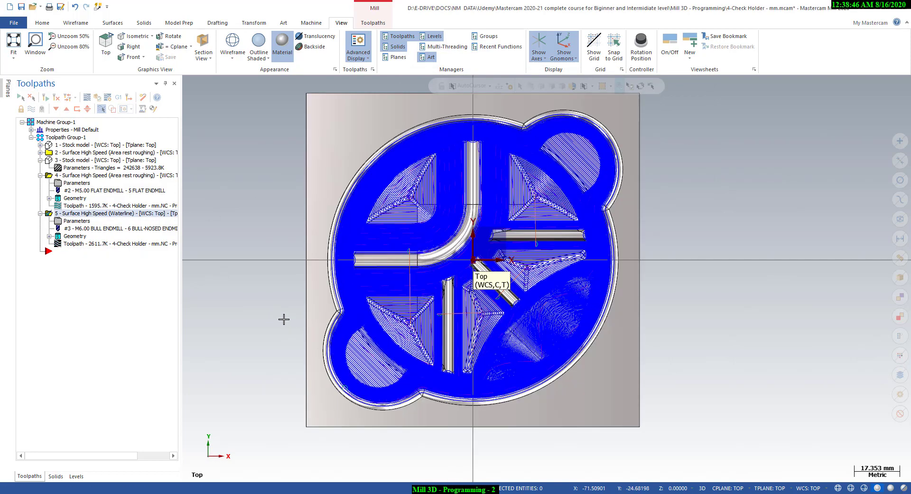
{"action": "middle_click_drag", "start_coordinate": [284, 319], "coordinate": [266, 248]}
{"action": "left_click", "coordinate": [87, 97]}
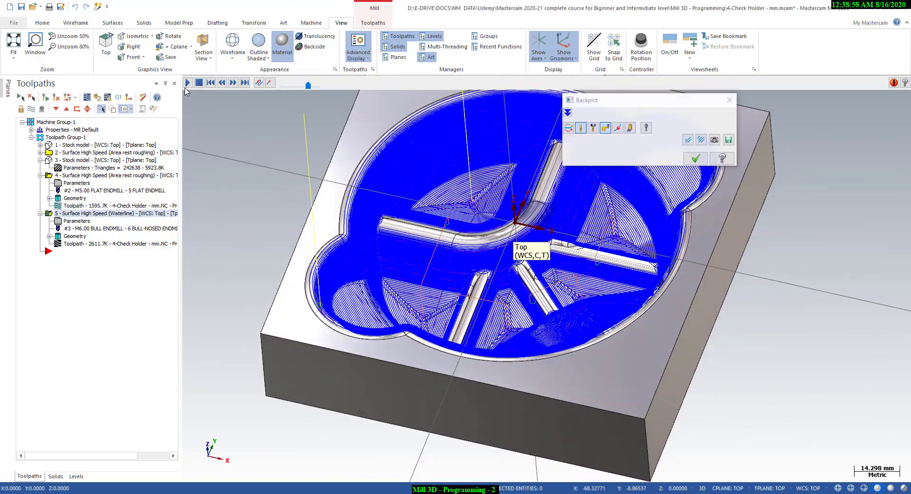
{"action": "left_click_drag", "start_coordinate": [630, 100], "coordinate": [706, 102]}
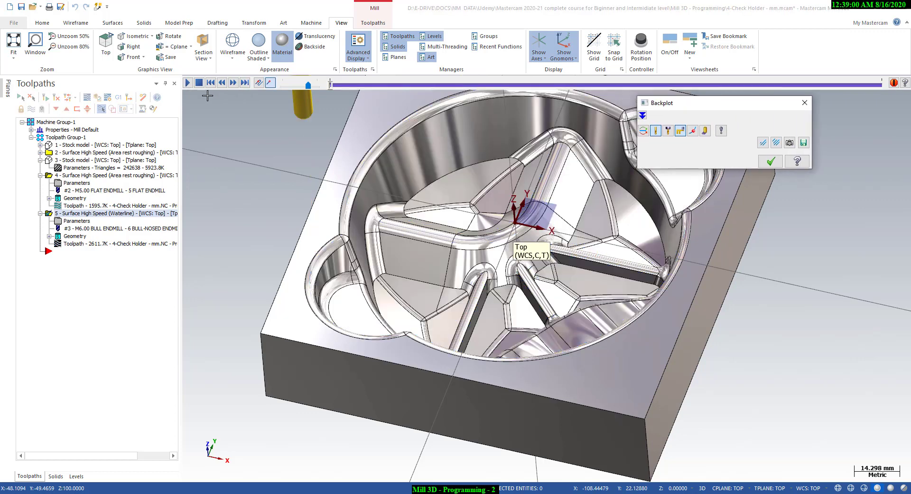
{"action": "left_click", "coordinate": [188, 82]}
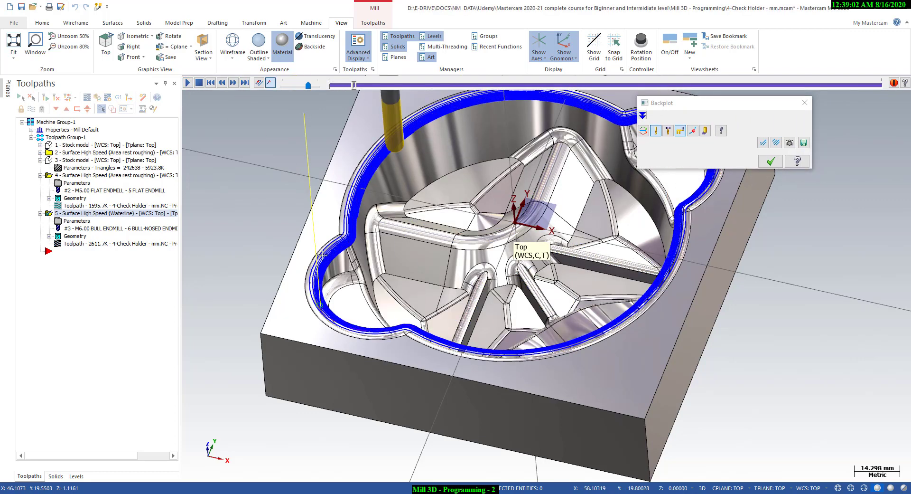
{"action": "middle_click_drag", "start_coordinate": [321, 255], "coordinate": [597, 125]}
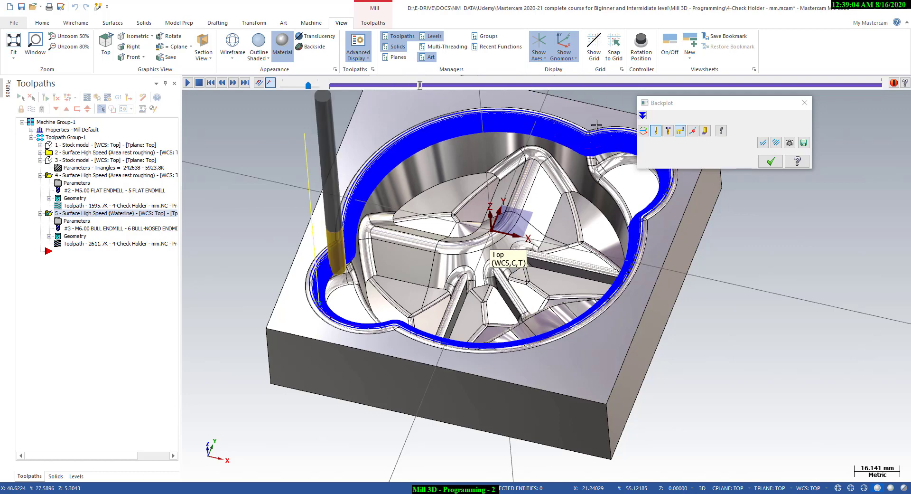
{"action": "scroll", "coordinate": [596, 125], "scroll_direction": "up", "scroll_amount": 1}
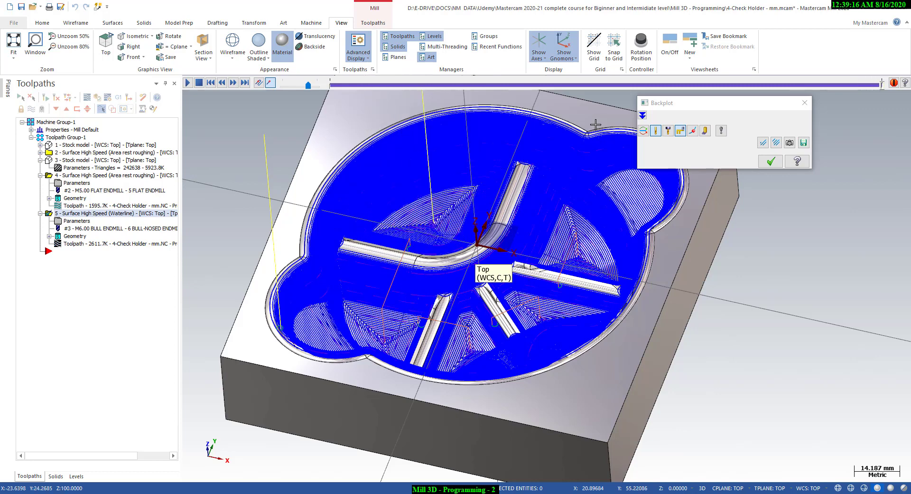
{"action": "left_click", "coordinate": [772, 162]}
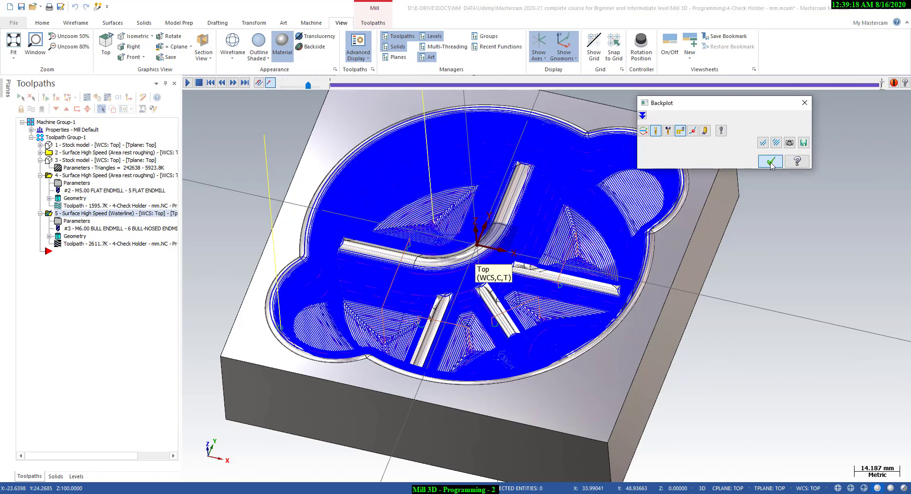
Start a new Equal Scallop 3D finishing toolpath for the cavity part.
{"action": "right_click", "coordinate": [772, 166]}
{"action": "left_click", "coordinate": [769, 203]}
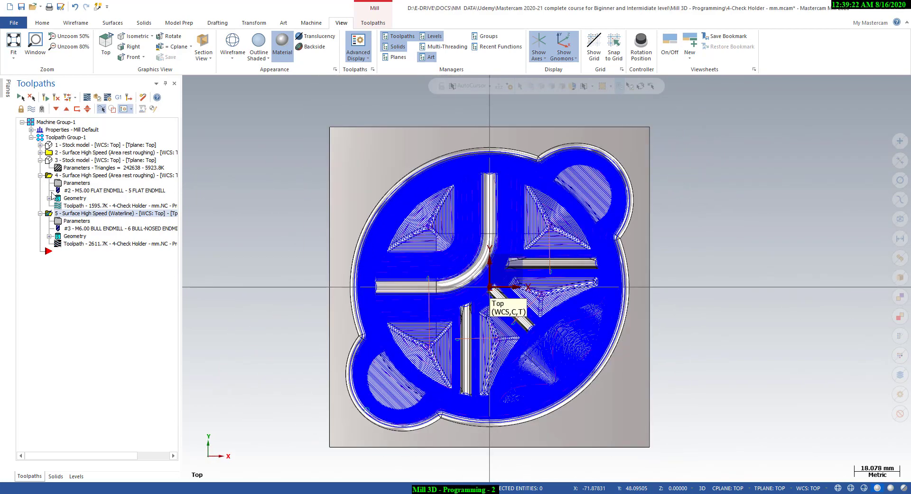
{"action": "left_click", "coordinate": [373, 24]}
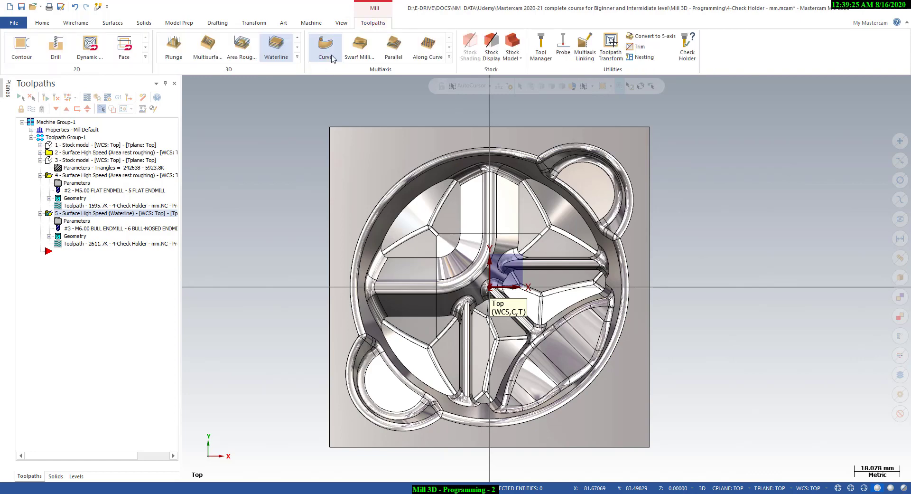
{"action": "left_click", "coordinate": [297, 57]}
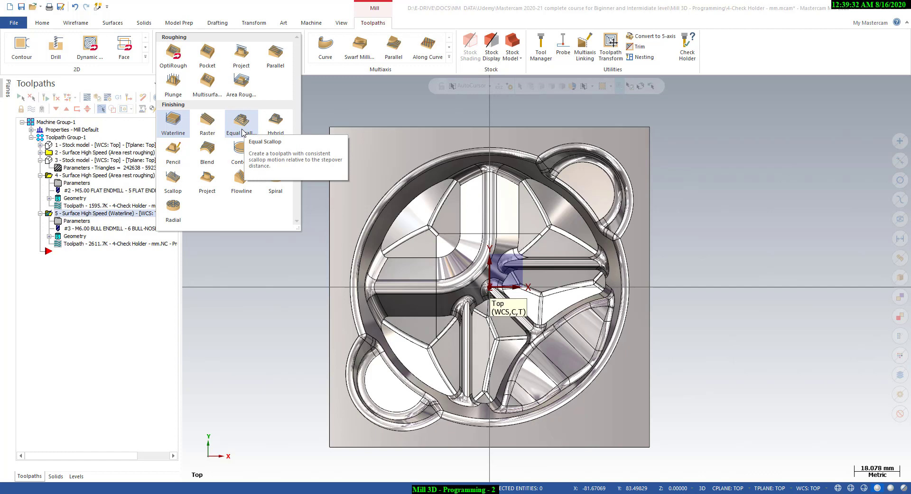
{"action": "left_click", "coordinate": [242, 124]}
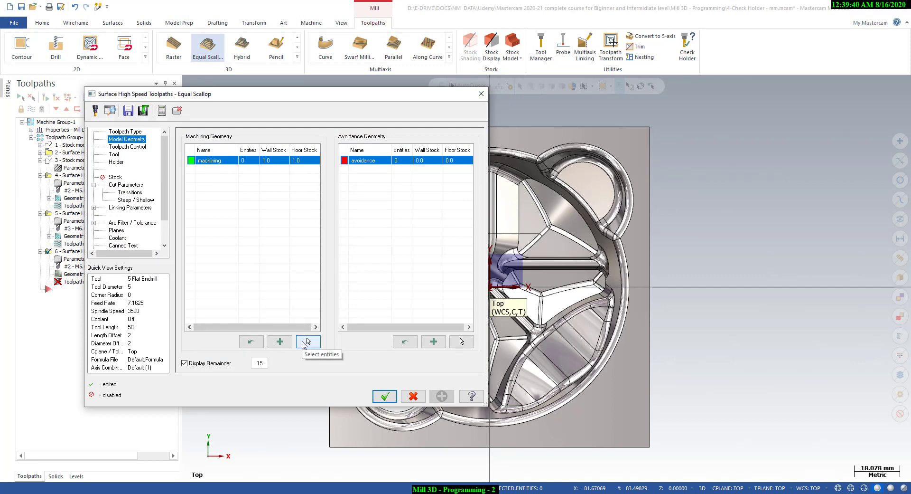
Select all faces of the part as the machining geometry of the Equal Scallop toolpath.
{"action": "left_click", "coordinate": [308, 341]}
{"action": "scroll", "coordinate": [290, 285], "scroll_direction": "down", "scroll_amount": 3}
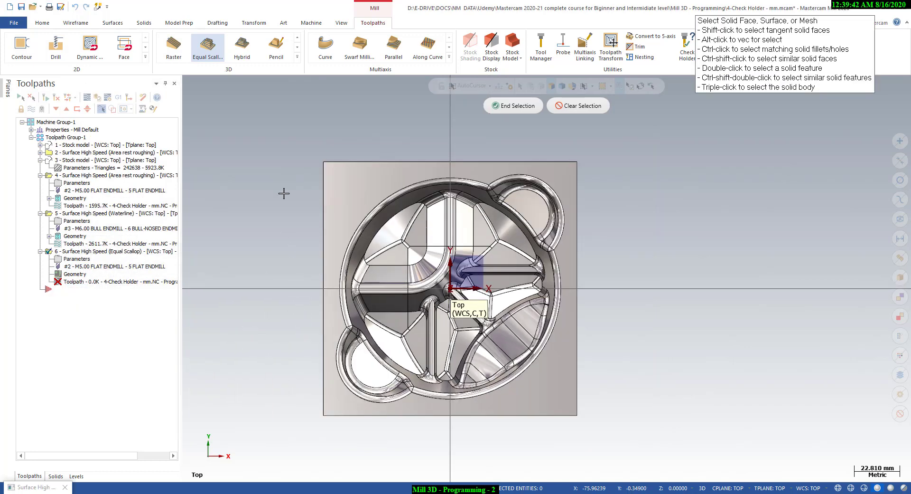
{"action": "left_click_drag", "start_coordinate": [515, 385], "coordinate": [578, 420]}
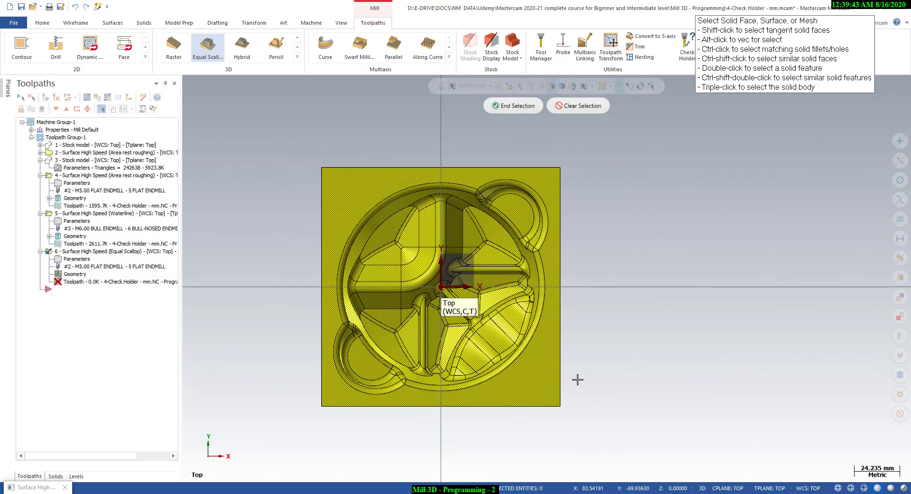
{"action": "left_click", "coordinate": [504, 112]}
Set both the wall stock and the floor stock of the machining geometry to 0.
{"action": "left_click", "coordinate": [275, 162]}
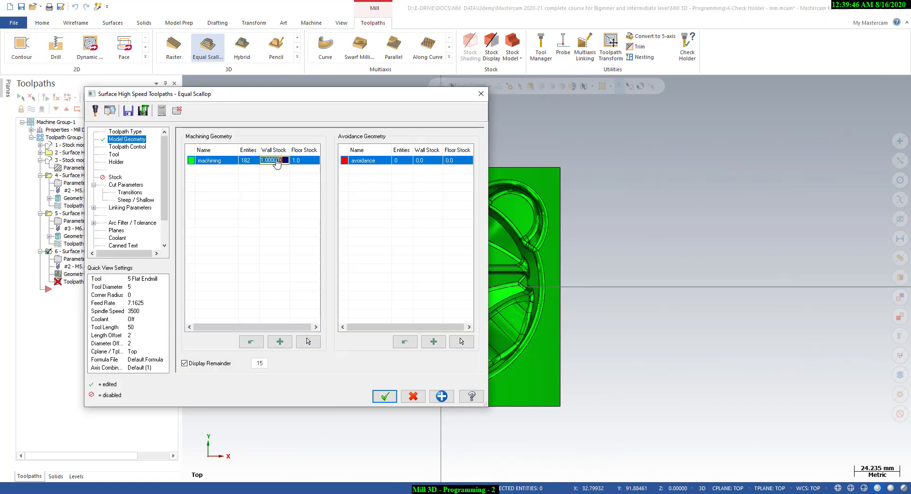
{"action": "type", "text": "0"}
{"action": "left_click", "coordinate": [299, 160]}
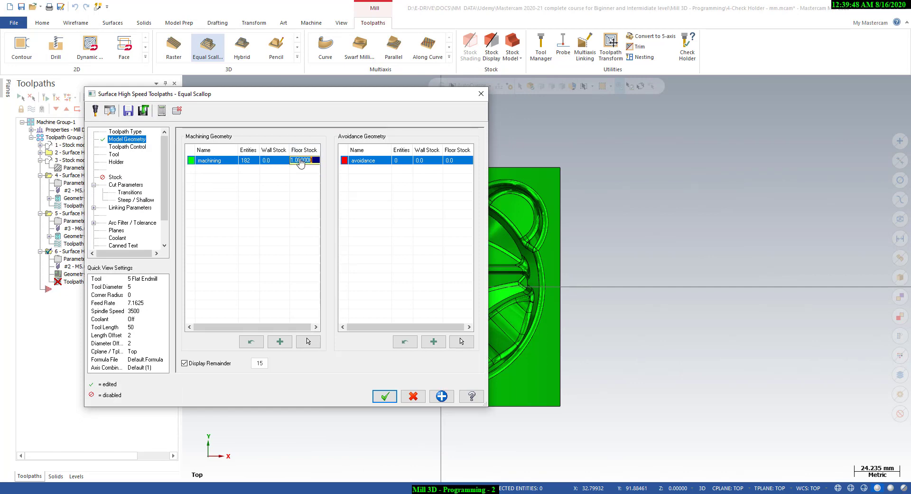
{"action": "type", "text": "0"}
{"action": "key", "text": "Return"}
Chain the cavity's outer edge loop on the top face as the containment boundary in the toolpath control settings.
{"action": "left_click", "coordinate": [127, 148]}
{"action": "left_click", "coordinate": [279, 150]}
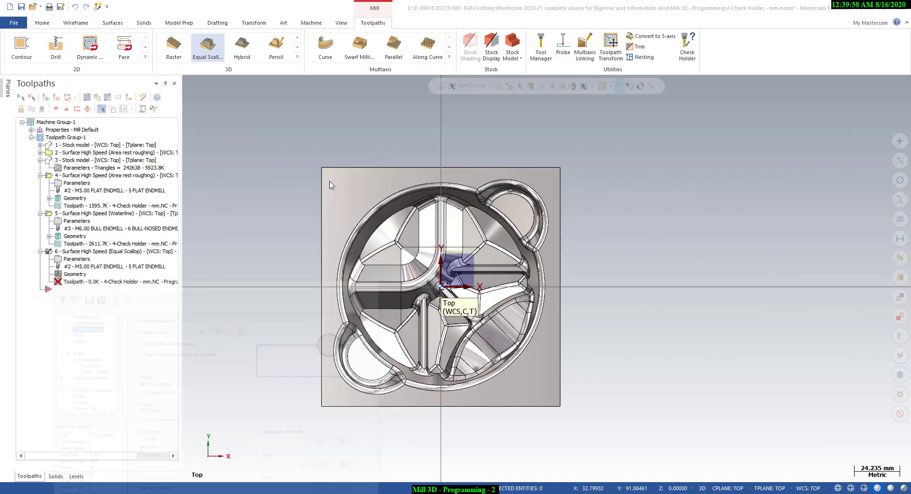
{"action": "left_click", "coordinate": [337, 304]}
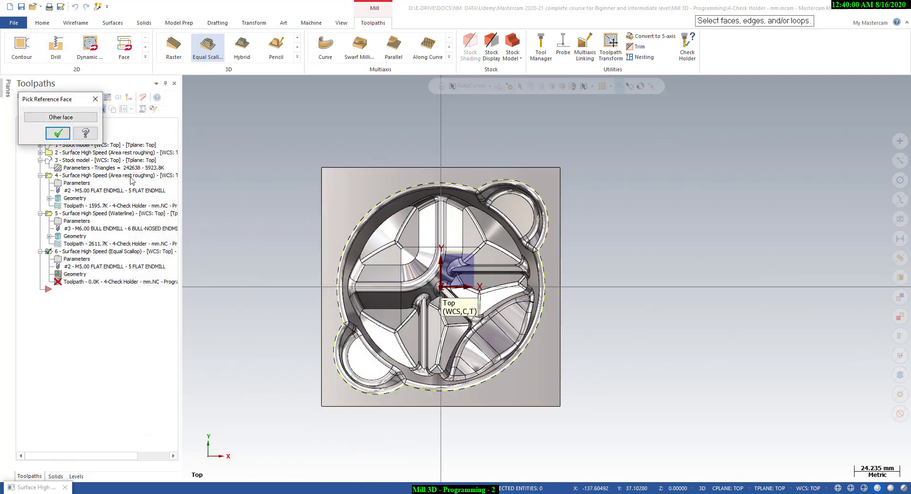
{"action": "left_click", "coordinate": [29, 132]}
{"action": "left_click", "coordinate": [157, 367]}
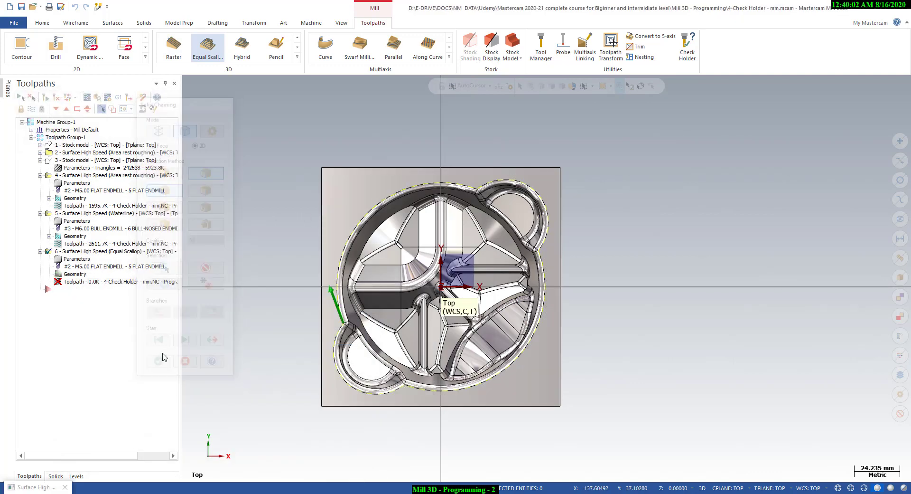
Create a new ball endmill with a 6 mm cutting diameter and 50 mm overall length for the Equal Scallop toolpath.
{"action": "left_click", "coordinate": [113, 155]}
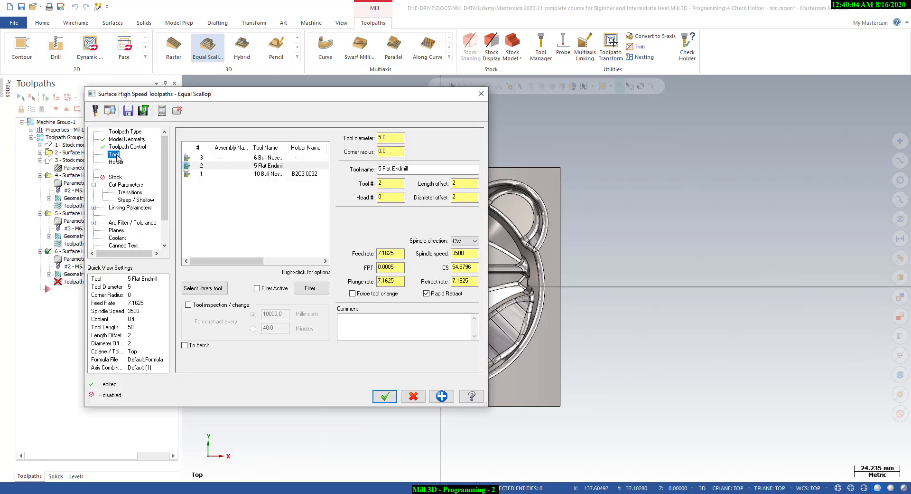
{"action": "right_click", "coordinate": [244, 195]}
{"action": "left_click", "coordinate": [263, 208]}
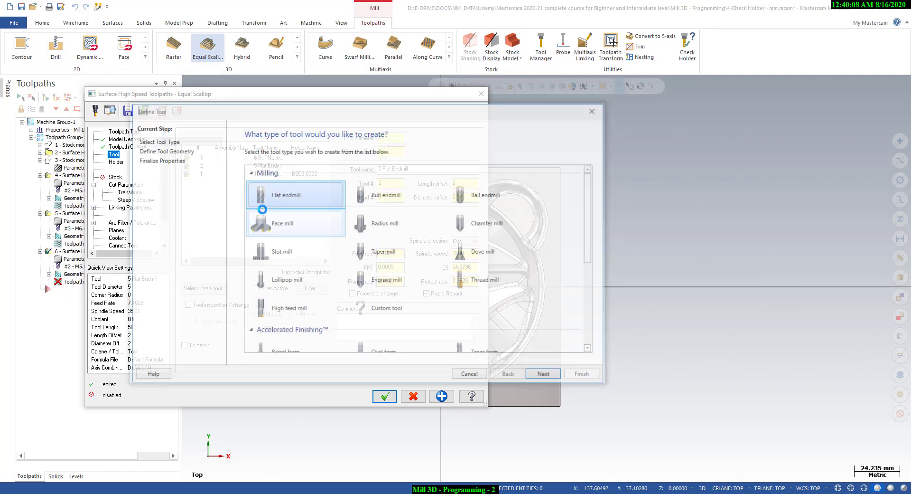
{"action": "double_click", "coordinate": [475, 199]}
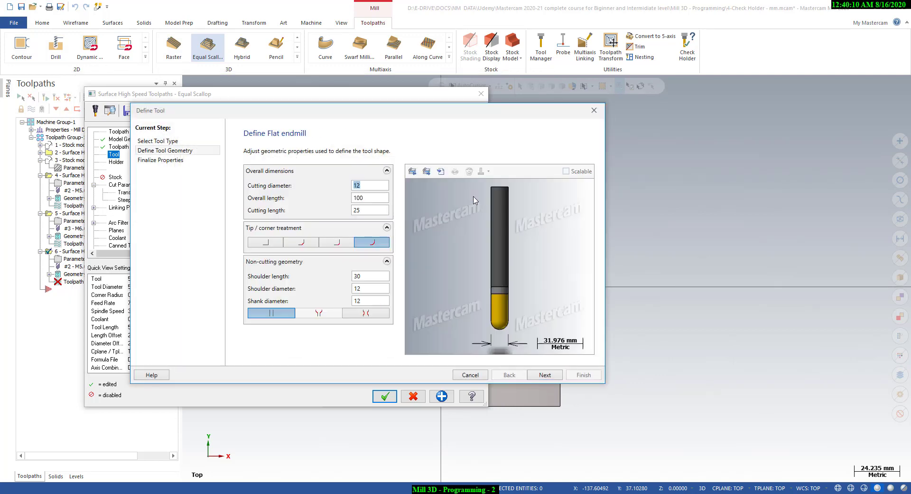
{"action": "type", "text": "6"}
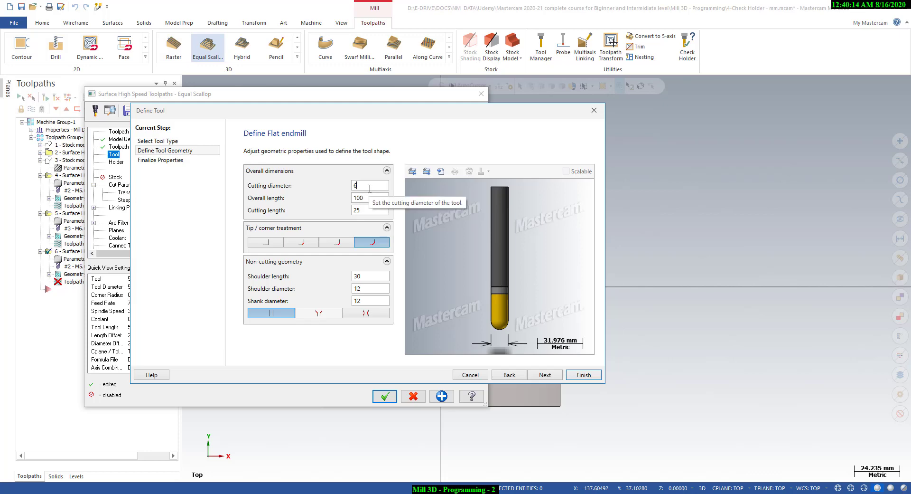
{"action": "key", "text": "Tab"}
{"action": "type", "text": "50"}
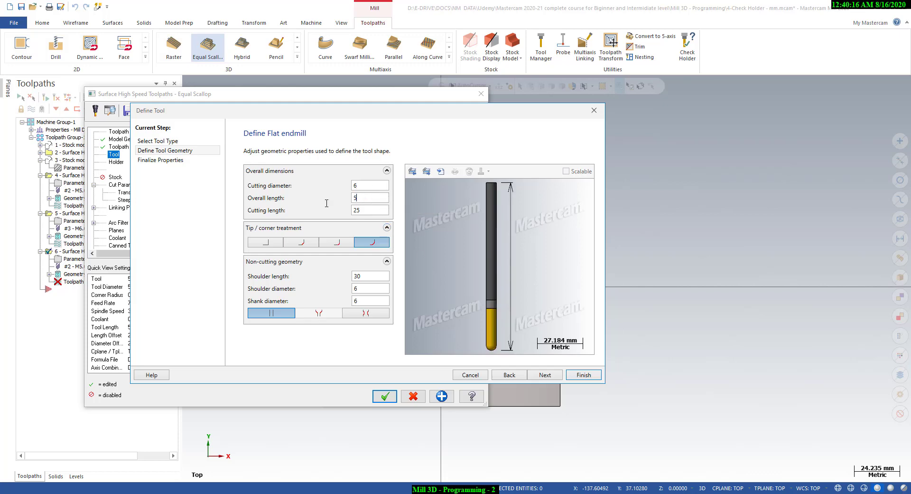
{"action": "left_click", "coordinate": [546, 375]}
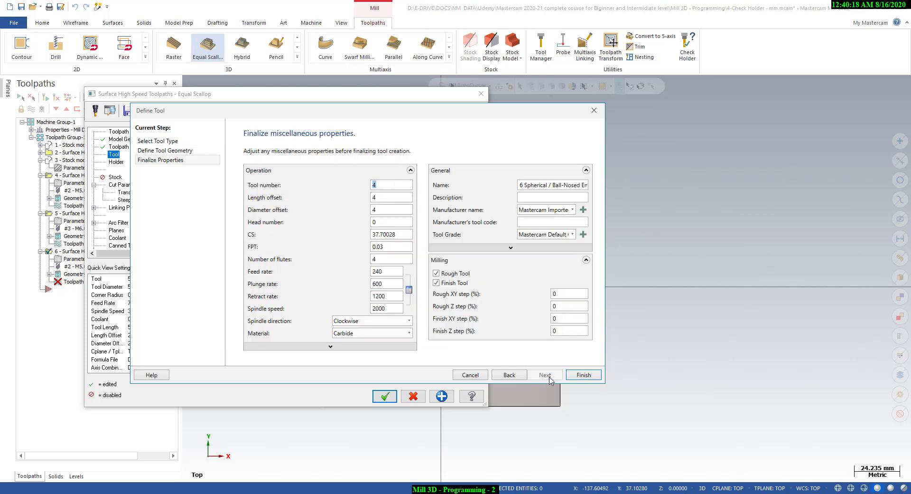
{"action": "key", "text": "Return"}
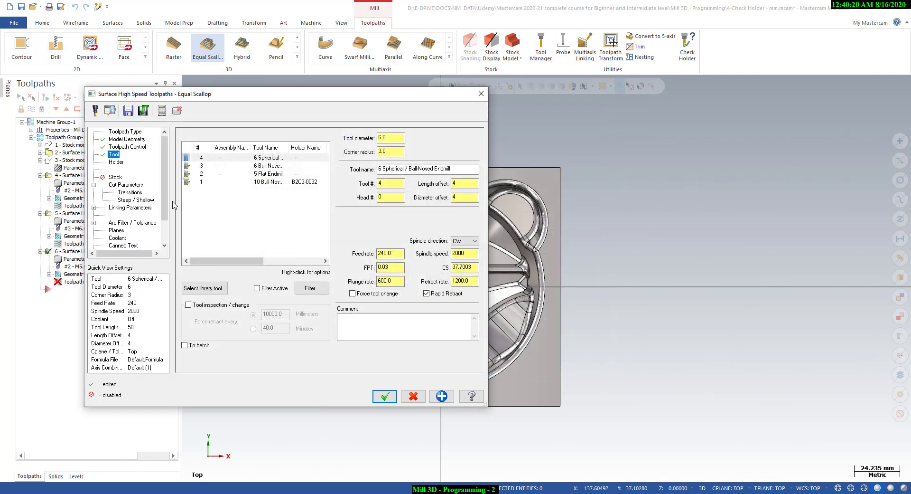
Set the stepover of the Equal Scallop passes to 0.2 in the cut parameters.
{"action": "left_click", "coordinate": [124, 185]}
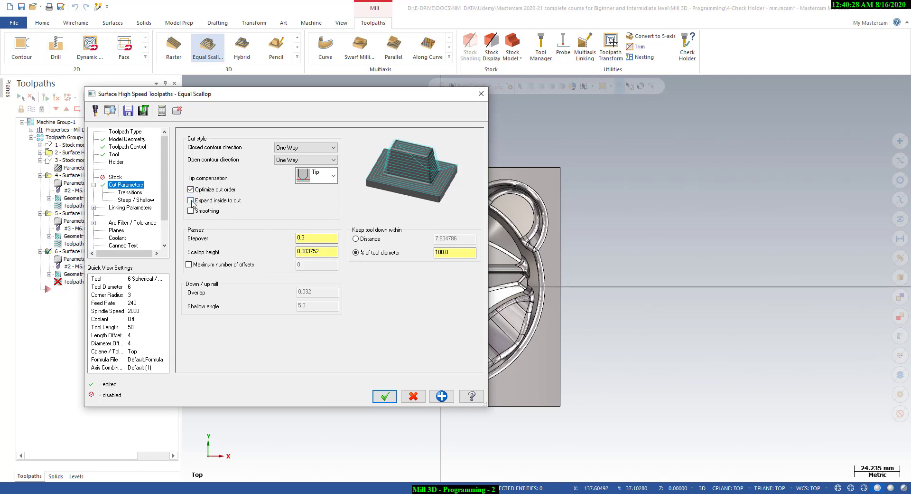
{"action": "left_click_drag", "start_coordinate": [261, 94], "coordinate": [159, 94]}
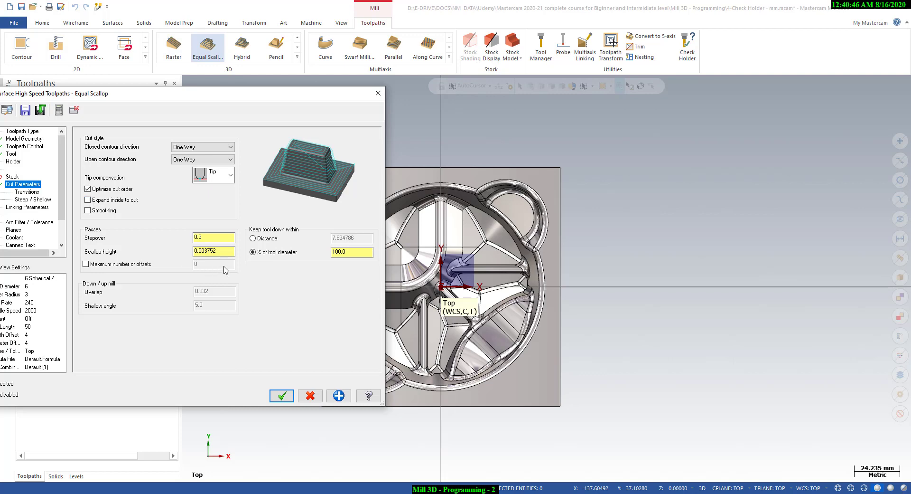
{"action": "double_click", "coordinate": [211, 239]}
{"action": "key", "text": "Return"}
{"action": "type", "text": ".2"}
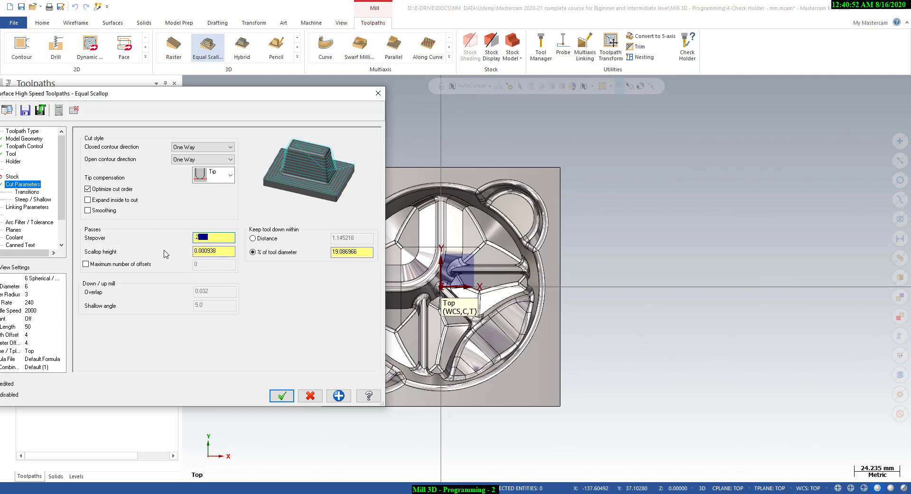
{"action": "key", "text": "Return"}
Set the keep-tool-down limit to 100% of the tool diameter.
{"action": "left_click_drag", "start_coordinate": [211, 94], "coordinate": [308, 44]}
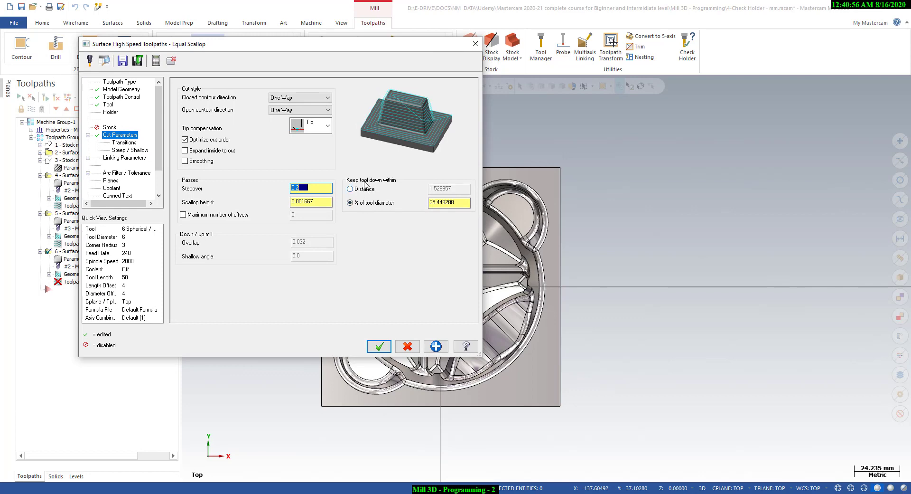
{"action": "left_click_drag", "start_coordinate": [453, 203], "coordinate": [460, 207]}
{"action": "key", "text": "BackSpace"}
{"action": "type", "text": "100"}
Change the transition between passes to Ramp with an angle of 2 degrees.
{"action": "left_click", "coordinate": [122, 142]}
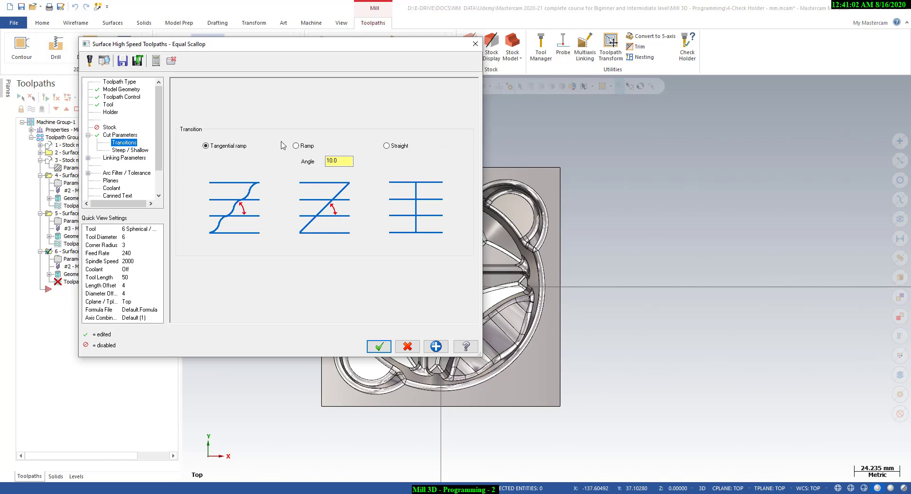
{"action": "left_click", "coordinate": [296, 145]}
{"action": "left_click_drag", "start_coordinate": [350, 161], "coordinate": [301, 168]}
{"action": "type", "text": "2"}
{"action": "left_click", "coordinate": [138, 150]}
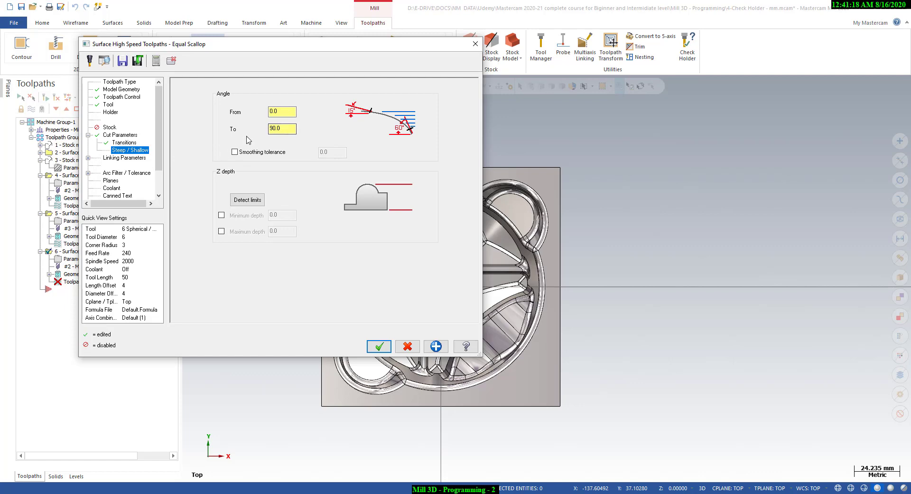
In the linking parameters, set the clearance plane to 100, the retract method to Minimum Vertical Retract and the output feed move to 1.
{"action": "left_click", "coordinate": [130, 161]}
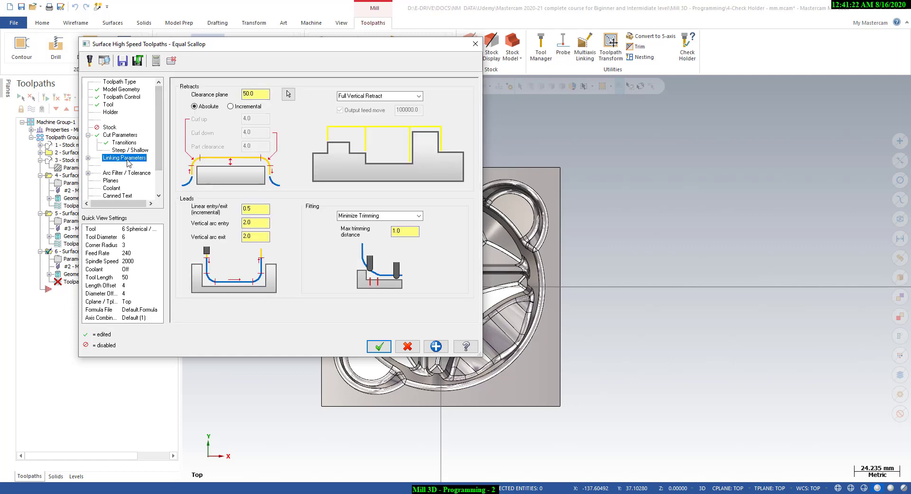
{"action": "double_click", "coordinate": [257, 94]}
{"action": "type", "text": "100"}
{"action": "left_click", "coordinate": [398, 96]}
{"action": "left_click", "coordinate": [373, 107]}
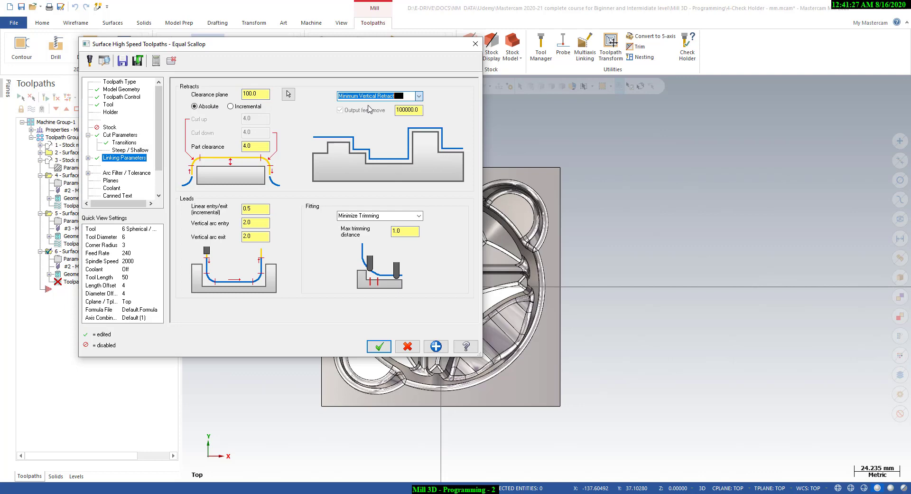
{"action": "double_click", "coordinate": [417, 109]}
{"action": "type", "text": "1"}
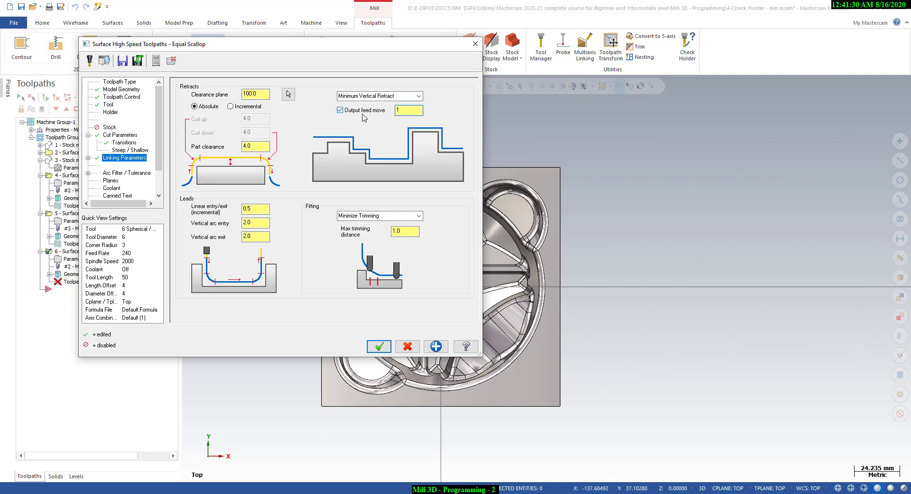
{"action": "key", "text": "shift+Home"}
Check the total tolerance in the arc filter settings and accept the Equal Scallop parameters to calculate the toolpath.
{"action": "left_click", "coordinate": [142, 174]}
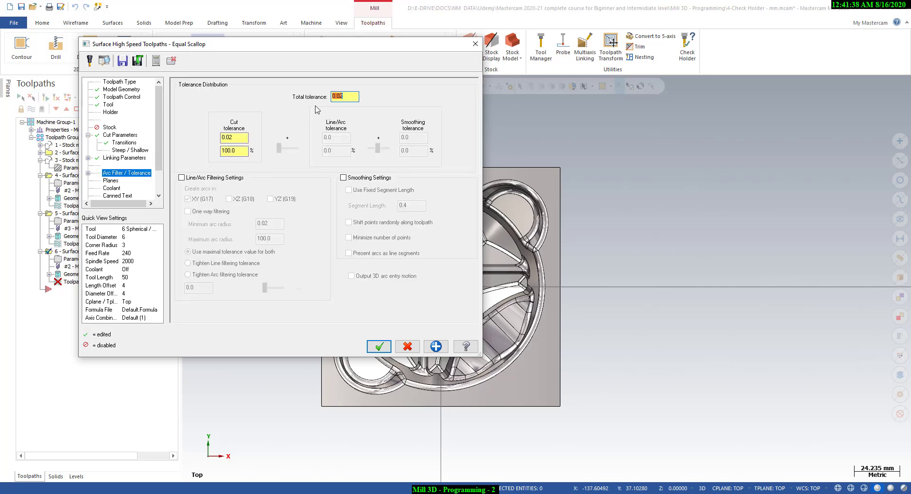
{"action": "left_click", "coordinate": [350, 98]}
{"action": "left_click", "coordinate": [380, 346]}
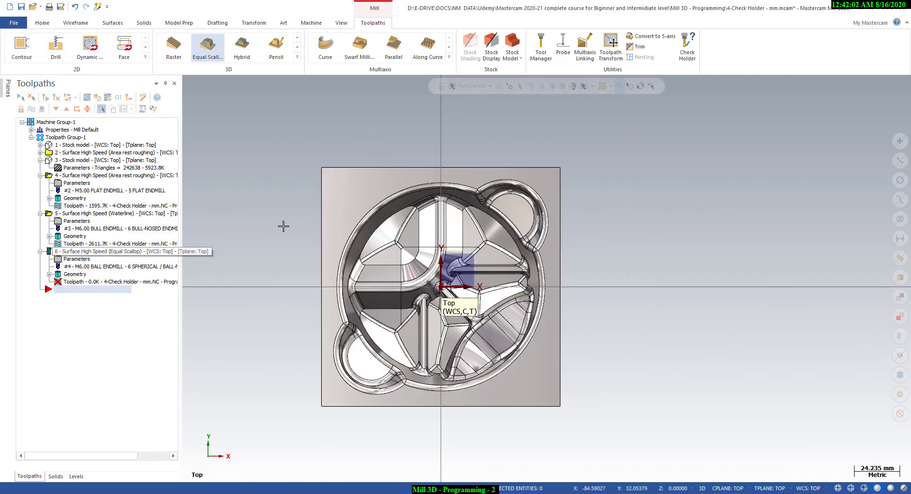
Monitor the Equal Scallop calculation in the Multi-Threading Manager and close the manager.
{"action": "scroll", "coordinate": [284, 225], "scroll_direction": "up", "scroll_amount": 1}
{"action": "left_click", "coordinate": [340, 22]}
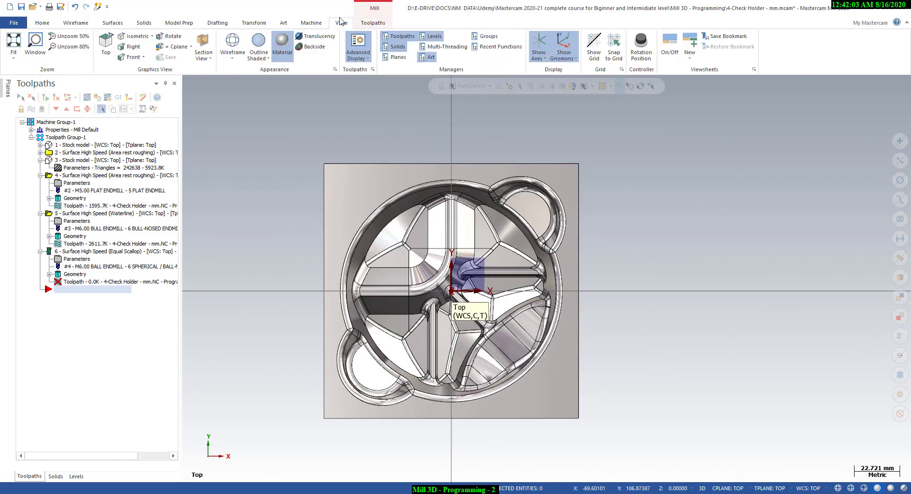
{"action": "left_click", "coordinate": [443, 46]}
{"action": "left_click_drag", "start_coordinate": [463, 90], "coordinate": [642, 118]}
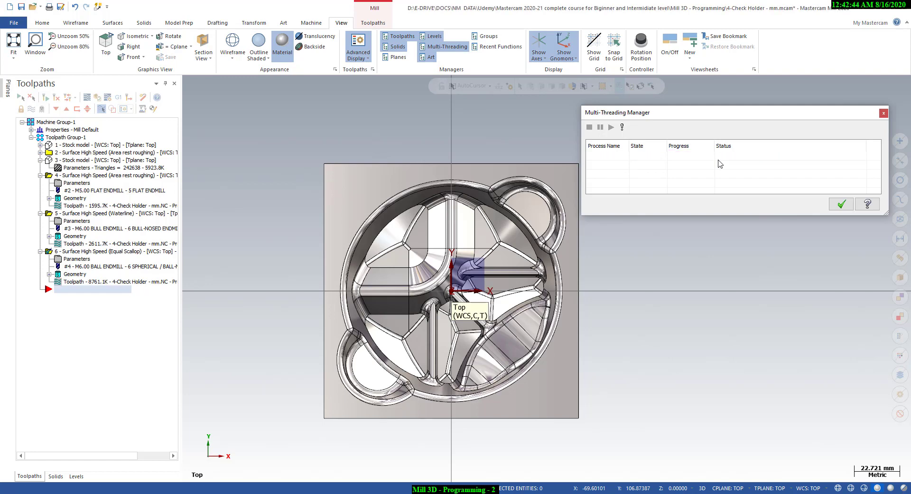
{"action": "left_click", "coordinate": [841, 204]}
Display the Equal Scallop operation's toolpath and examine the pass spacing up close on the cavity floor and ribs.
{"action": "left_click", "coordinate": [62, 254]}
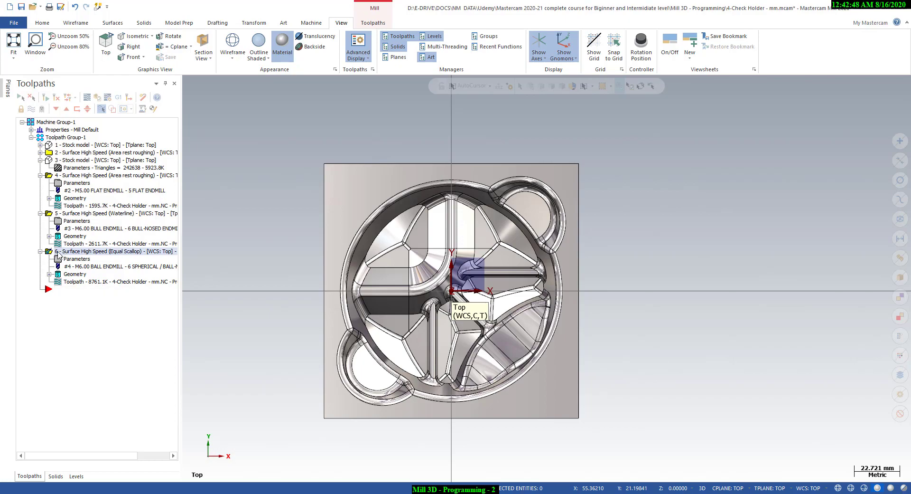
{"action": "scroll", "coordinate": [422, 350], "scroll_direction": "up", "scroll_amount": 3}
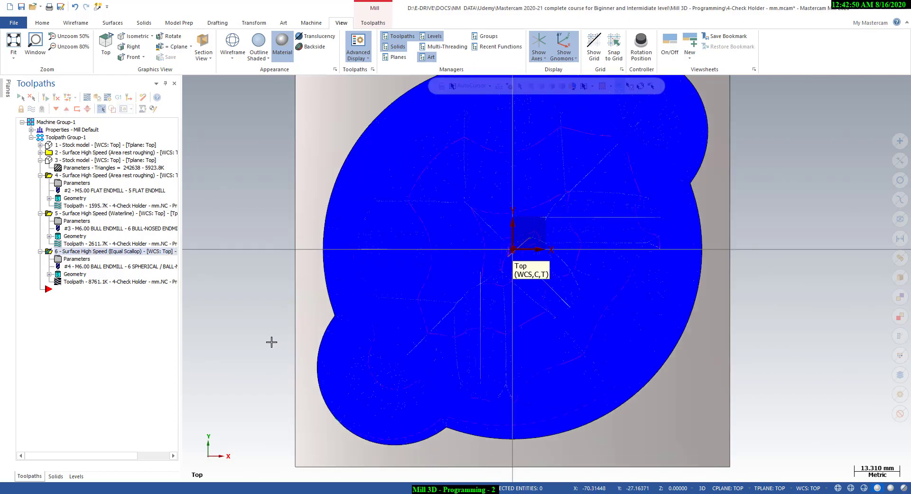
{"action": "middle_click_drag", "start_coordinate": [270, 340], "coordinate": [252, 298]}
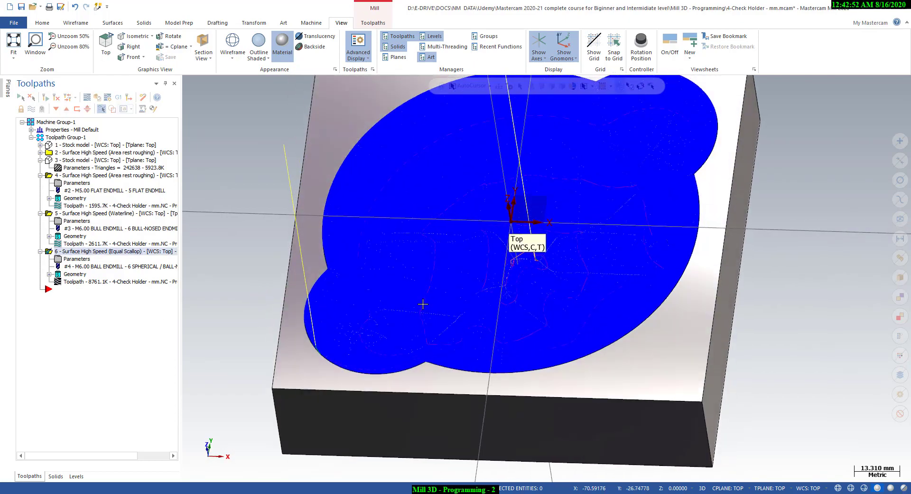
{"action": "scroll", "coordinate": [432, 280], "scroll_direction": "up", "scroll_amount": 4}
{"action": "mouse_move", "coordinate": [431, 280]}
{"action": "middle_mouse_down"}
{"action": "mouse_move", "coordinate": [418, 313]}
{"action": "mouse_move", "coordinate": [418, 355]}
{"action": "mouse_move", "coordinate": [420, 275]}
{"action": "middle_mouse_up"}
{"action": "scroll", "coordinate": [420, 275], "scroll_direction": "up", "scroll_amount": 6}
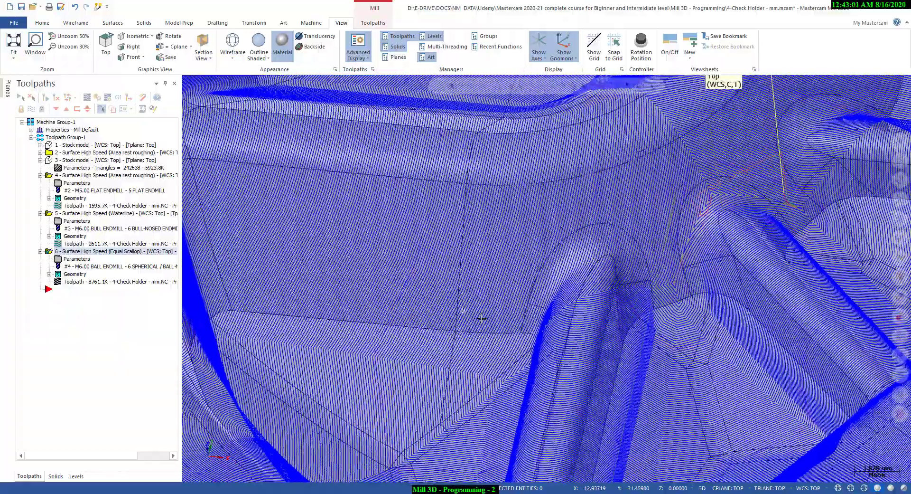
Examine the Equal Scallop pass spacing around the cavity ribs and outer wall up close, and return to the isometric view.
{"action": "mouse_move", "coordinate": [481, 318]}
{"action": "middle_mouse_down"}
{"action": "mouse_move", "coordinate": [496, 347]}
{"action": "mouse_move", "coordinate": [444, 337]}
{"action": "mouse_move", "coordinate": [423, 148]}
{"action": "middle_mouse_up"}
{"action": "scroll", "coordinate": [443, 337], "scroll_direction": "down", "scroll_amount": 5}
{"action": "scroll", "coordinate": [423, 148], "scroll_direction": "up", "scroll_amount": 3}
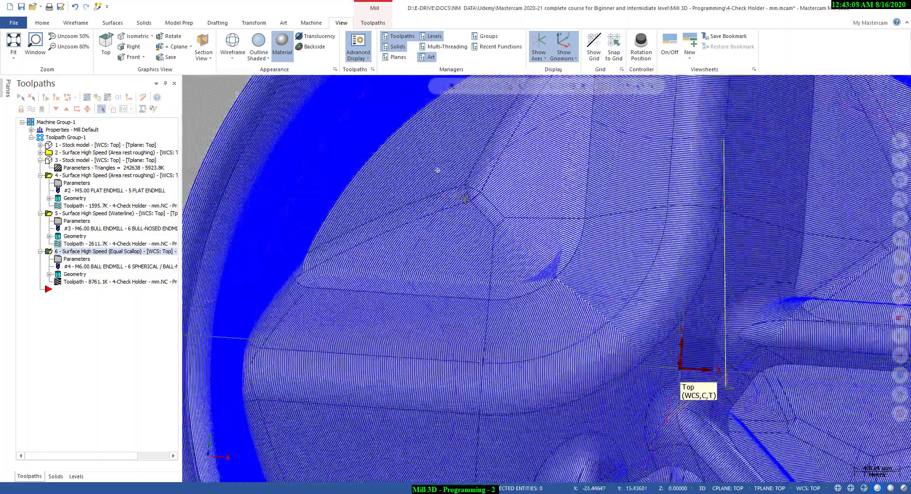
{"action": "middle_click_drag", "start_coordinate": [465, 198], "coordinate": [388, 178]}
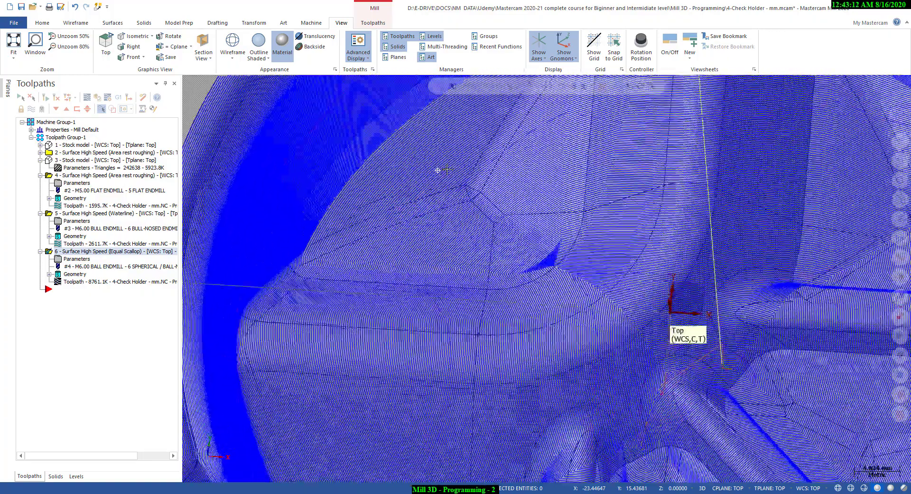
{"action": "scroll", "coordinate": [388, 177], "scroll_direction": "down", "scroll_amount": 2}
{"action": "right_click", "coordinate": [406, 134]}
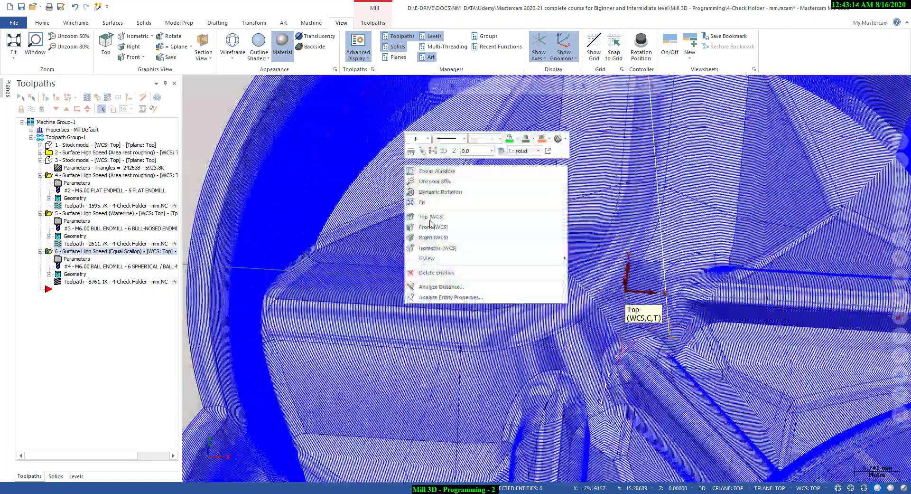
{"action": "left_click", "coordinate": [430, 248]}
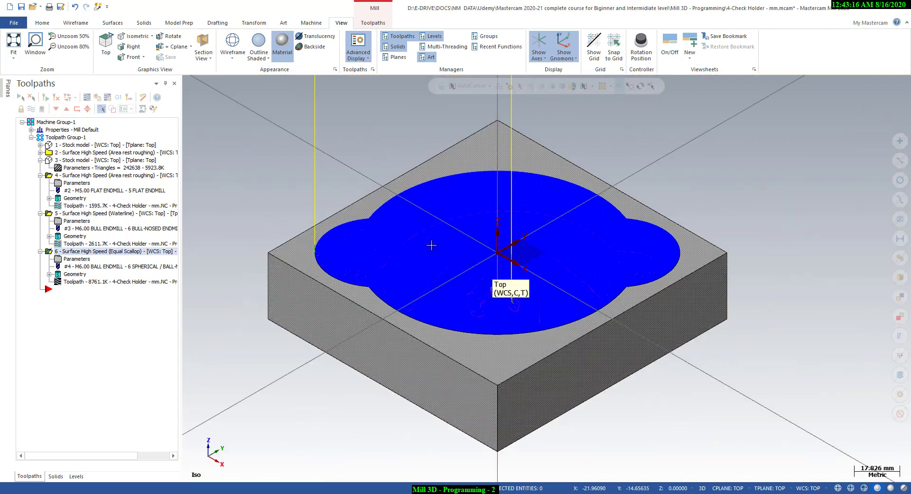
{"action": "scroll", "coordinate": [356, 163], "scroll_direction": "up", "scroll_amount": 2}
{"action": "right_click", "coordinate": [357, 163]}
{"action": "key", "text": "Escape"}
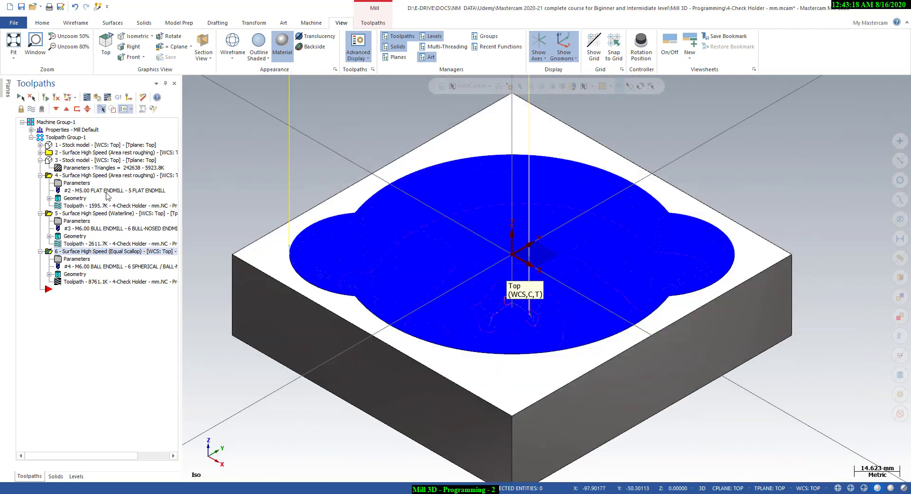
Collapse the operation details in the toolpath tree, select all operations of Toolpath Group-1 and hide their toolpaths.
{"action": "left_click", "coordinate": [40, 175]}
{"action": "left_click", "coordinate": [39, 182]}
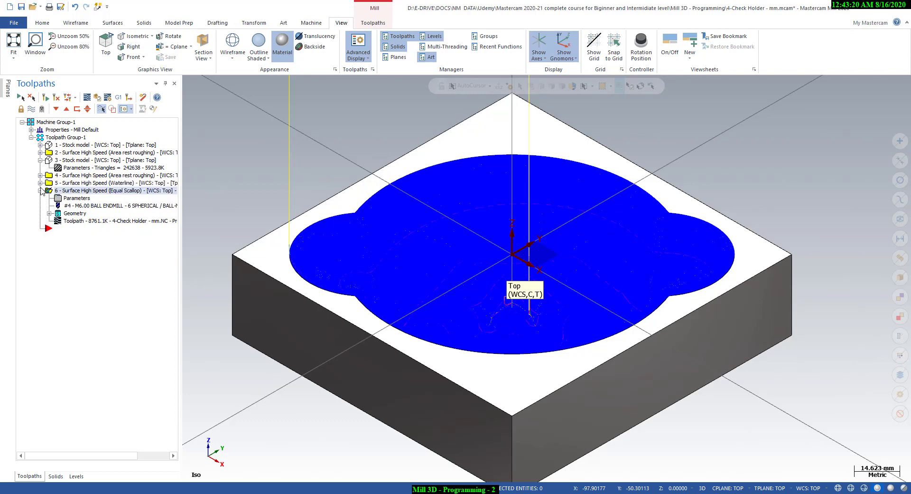
{"action": "left_click", "coordinate": [40, 190]}
{"action": "left_click", "coordinate": [40, 160]}
{"action": "left_click", "coordinate": [65, 137]}
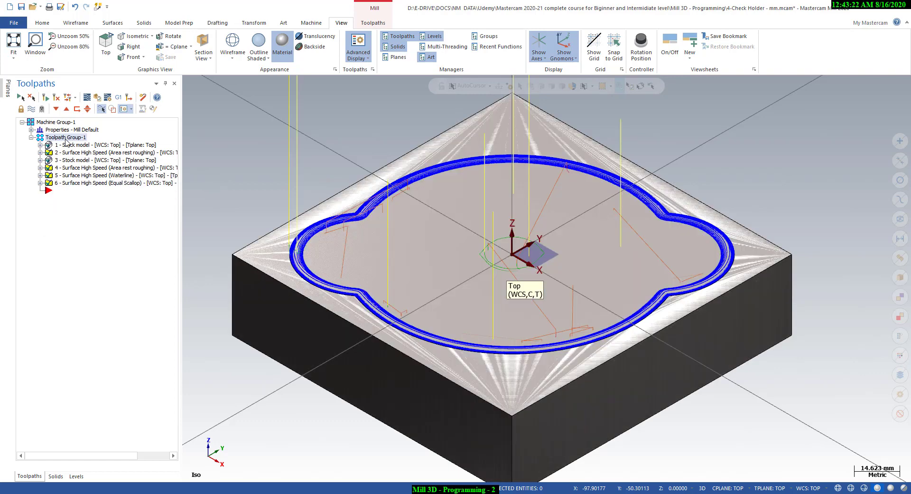
{"action": "left_click", "coordinate": [31, 109]}
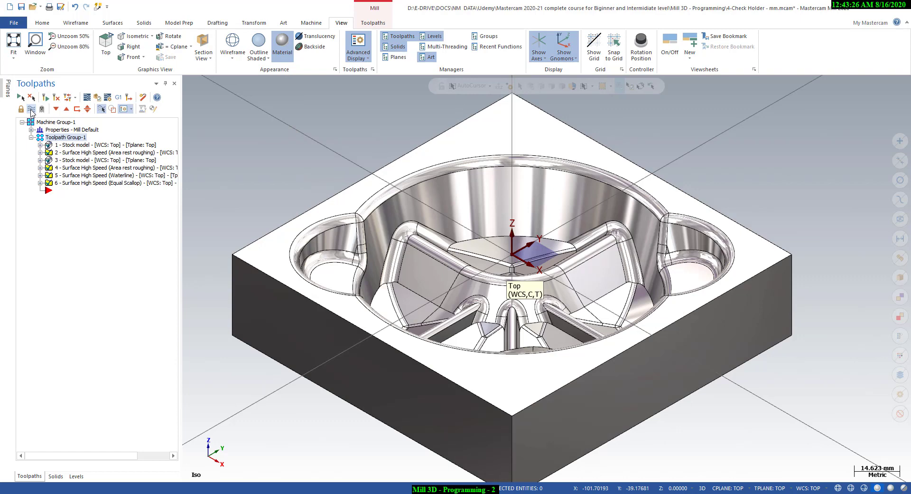
Define a rectangular stock from all solids in the machine group's stock setup, with wireframe display on, and accept it.
{"action": "left_click", "coordinate": [31, 130]}
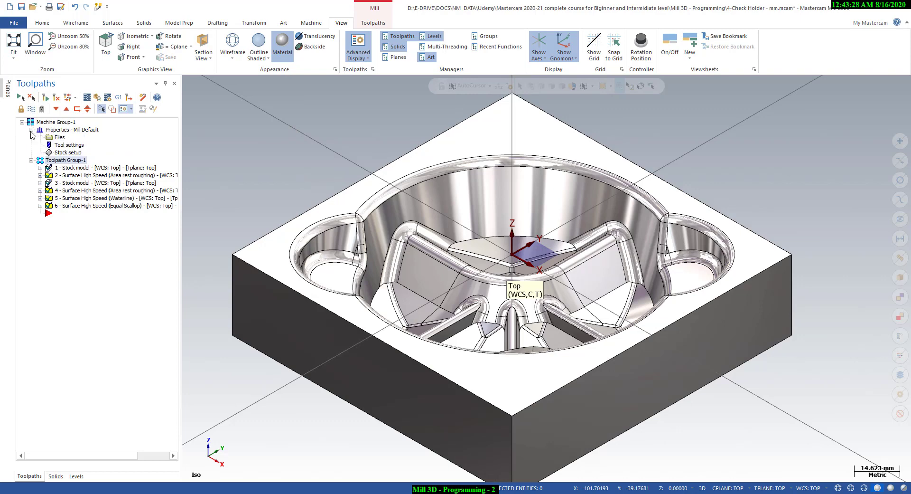
{"action": "left_click", "coordinate": [66, 153]}
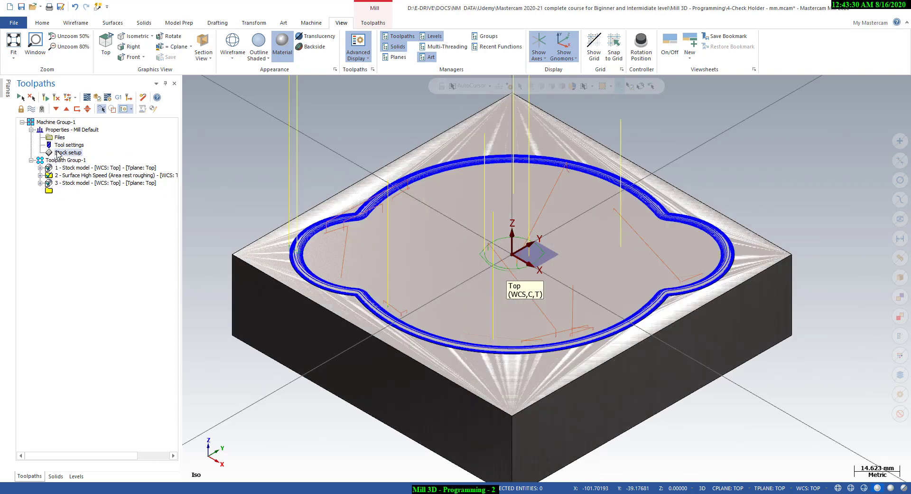
{"action": "left_click", "coordinate": [57, 153]}
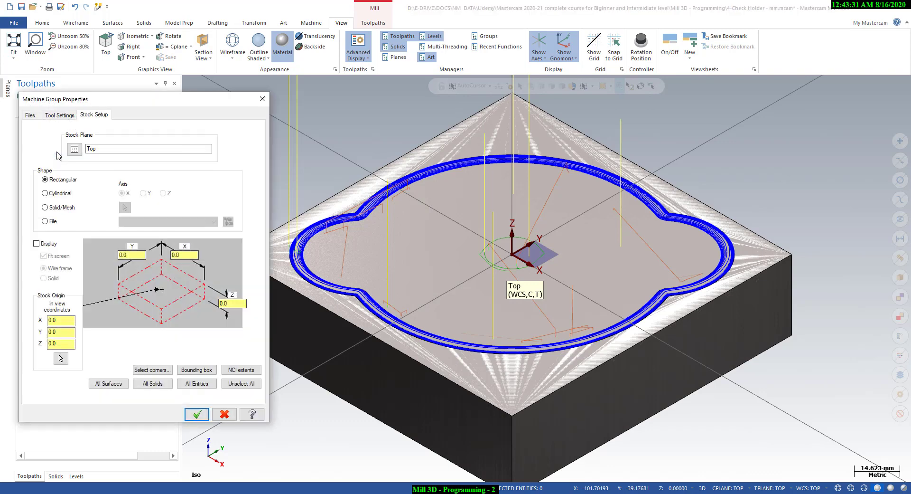
{"action": "left_click", "coordinate": [149, 383]}
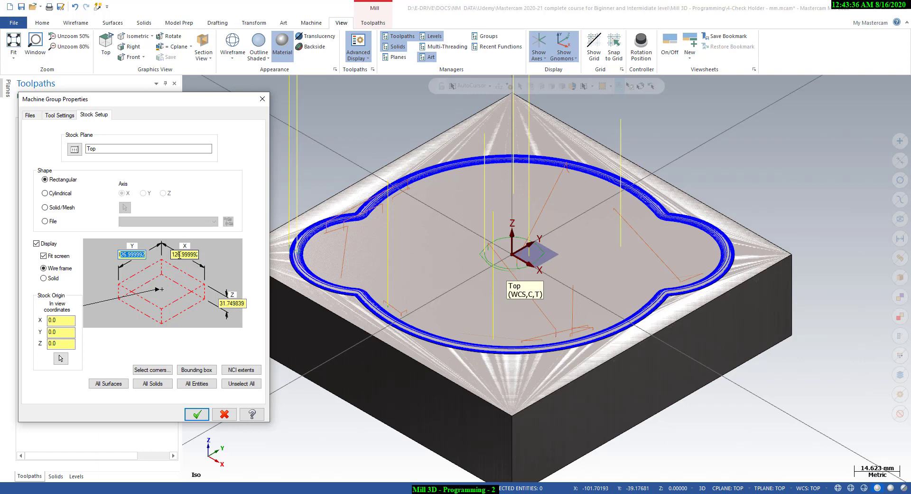
{"action": "left_click", "coordinate": [199, 414]}
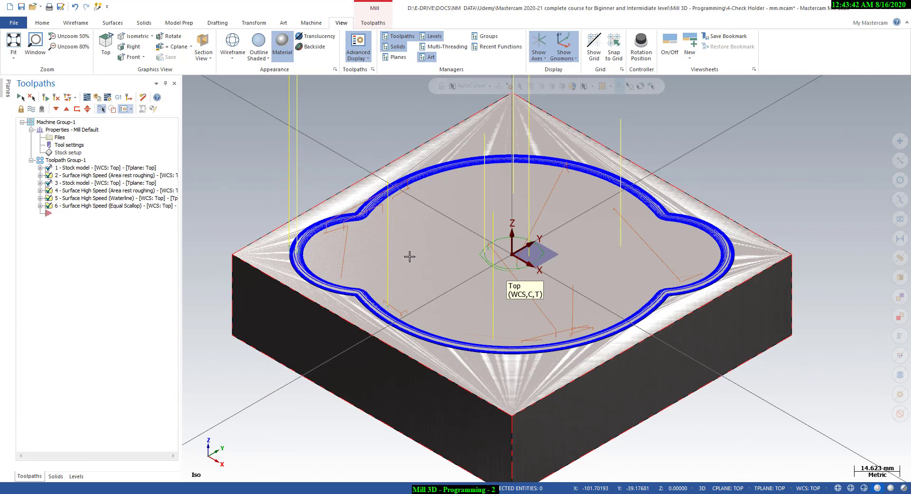
{"action": "scroll", "coordinate": [410, 256], "scroll_direction": "down", "scroll_amount": 2}
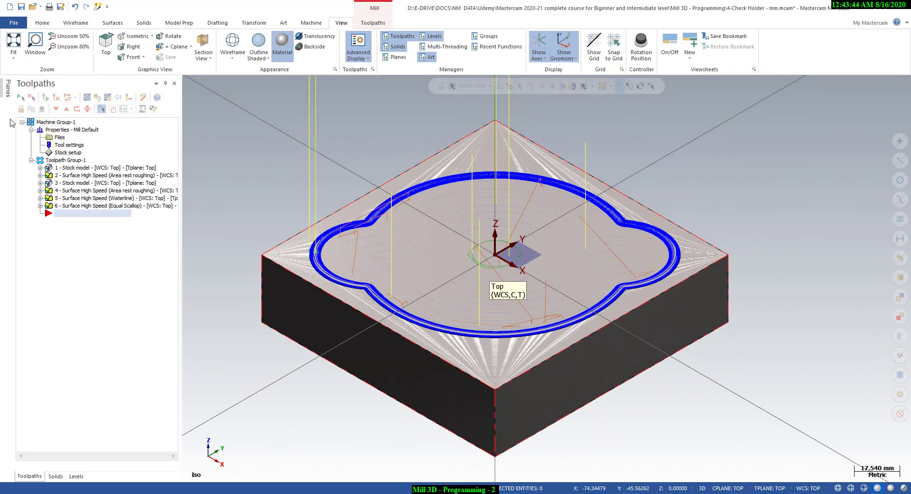
Hide the toolpaths again, start Verify for all selected operations and set a medium playback speed.
{"action": "left_click", "coordinate": [31, 109]}
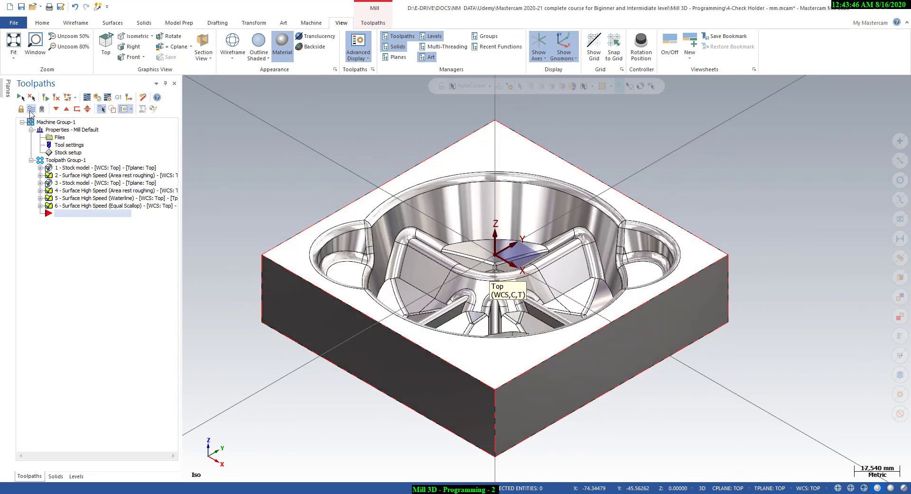
{"action": "left_click", "coordinate": [96, 98]}
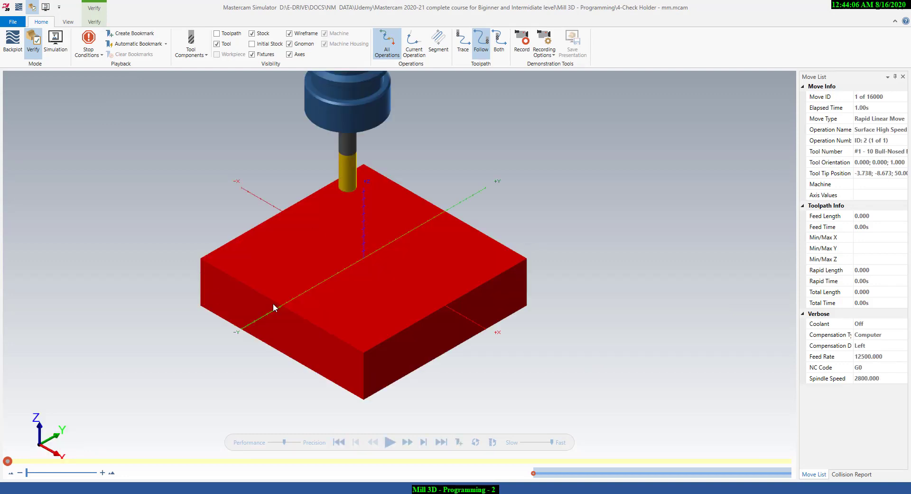
{"action": "left_click", "coordinate": [533, 442]}
{"action": "left_click", "coordinate": [93, 22]}
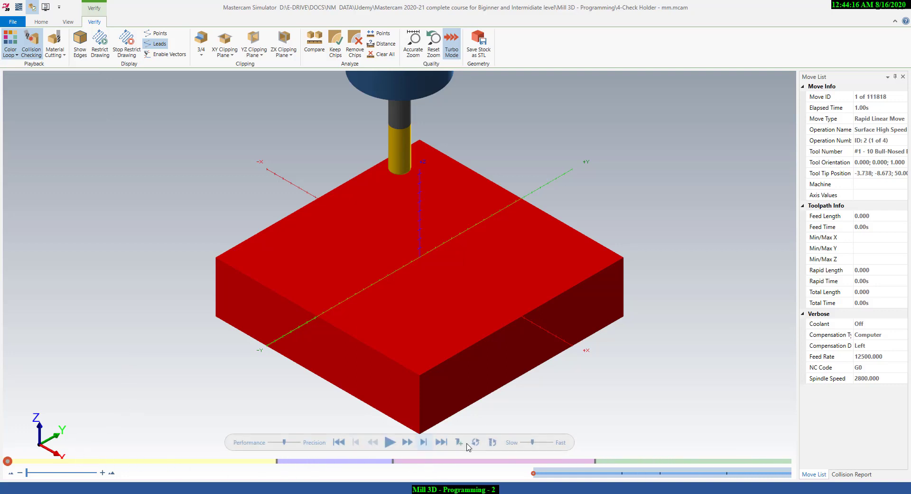
Run the verification at full speed through the first roughing operation, and reduce it to medium speed during the 5 mm flat endmill rest roughing.
{"action": "left_click", "coordinate": [389, 441]}
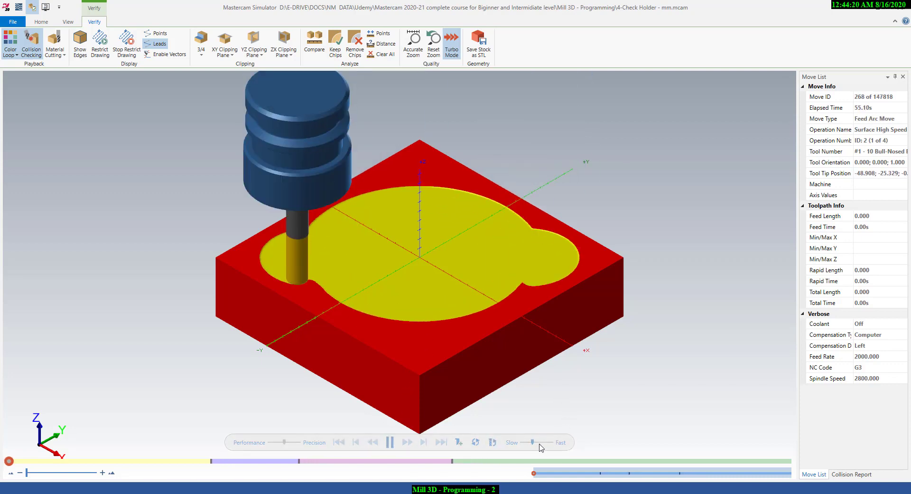
{"action": "left_click_drag", "start_coordinate": [533, 442], "coordinate": [555, 444]}
{"action": "scroll", "coordinate": [468, 288], "scroll_direction": "up", "scroll_amount": 4}
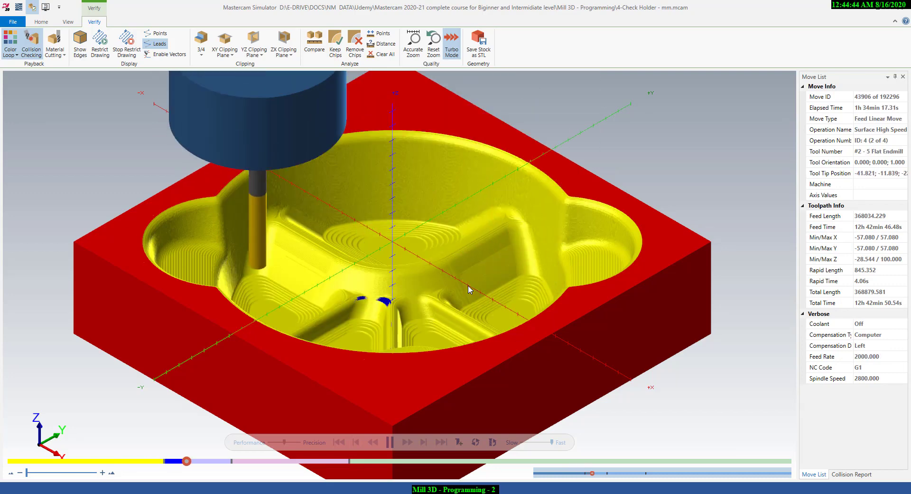
{"action": "left_click", "coordinate": [530, 441]}
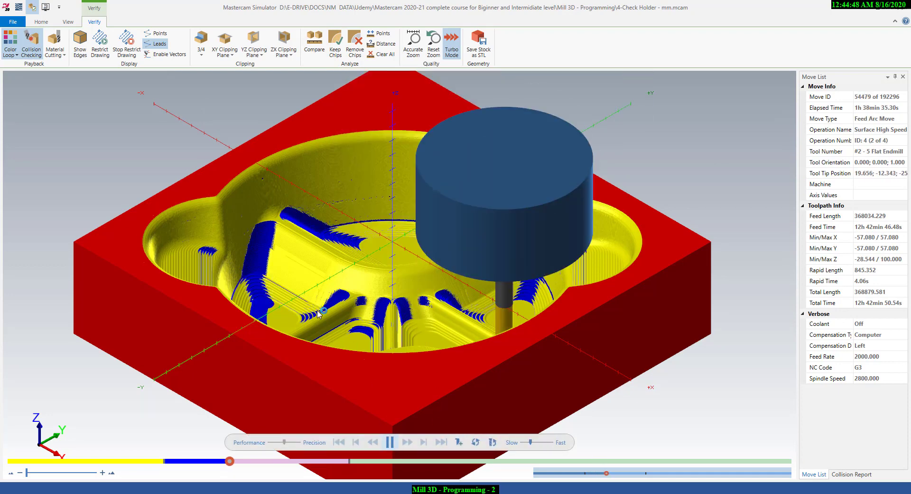
Pause the simulation, add a stop condition for operation change and play the 5 mm flat endmill rest roughing to its end.
{"action": "key", "text": "space"}
{"action": "left_click", "coordinate": [71, 23]}
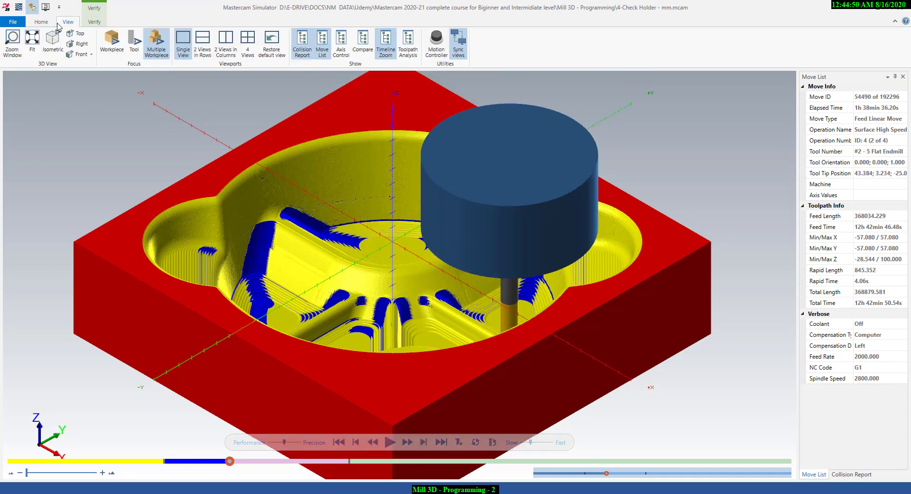
{"action": "left_click", "coordinate": [48, 23]}
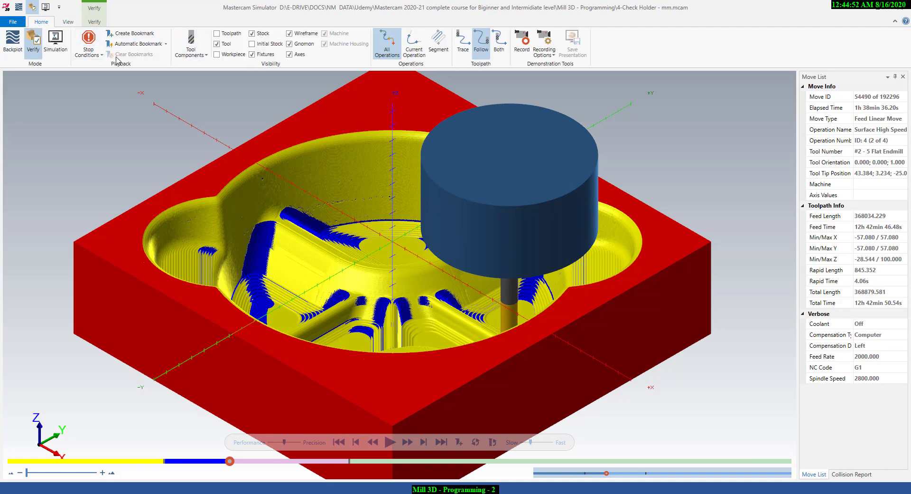
{"action": "left_click", "coordinate": [97, 56]}
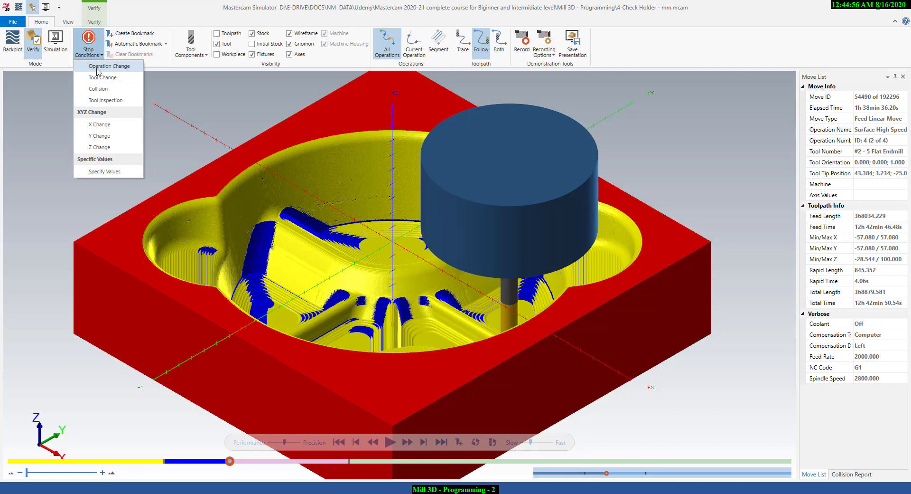
{"action": "left_click", "coordinate": [161, 103]}
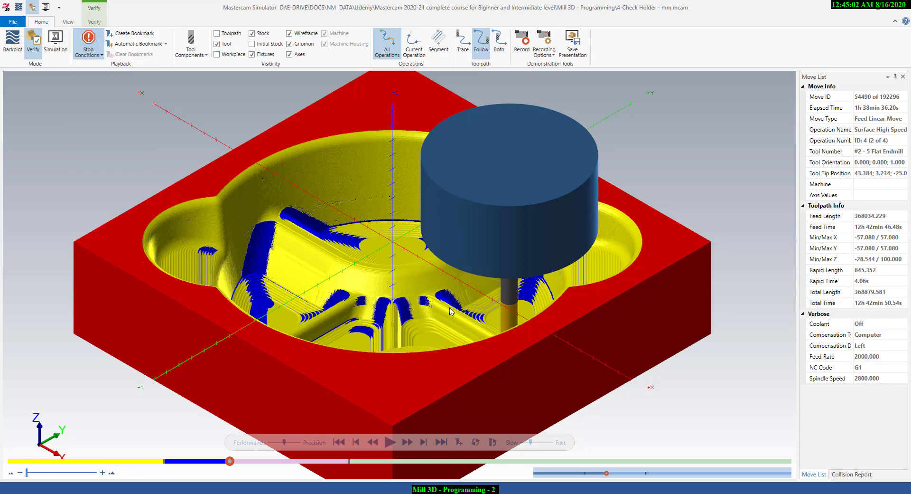
{"action": "left_click", "coordinate": [389, 443]}
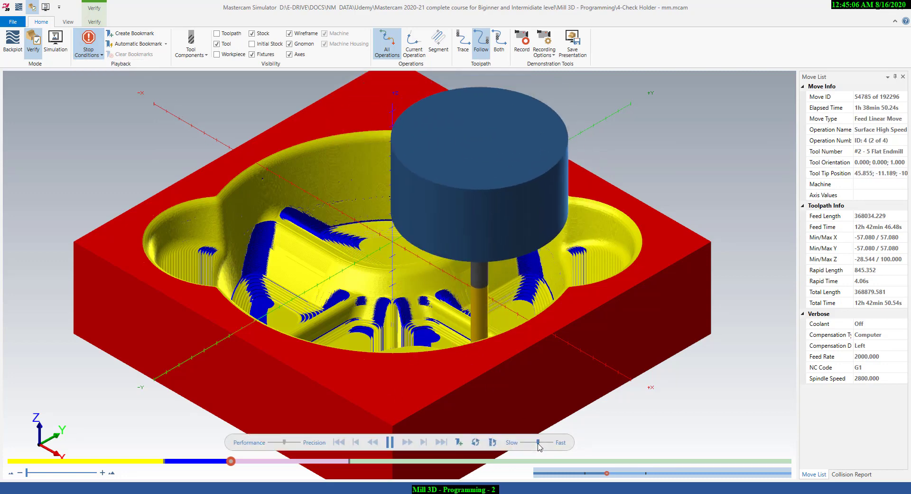
{"action": "left_click_drag", "start_coordinate": [542, 441], "coordinate": [545, 444]}
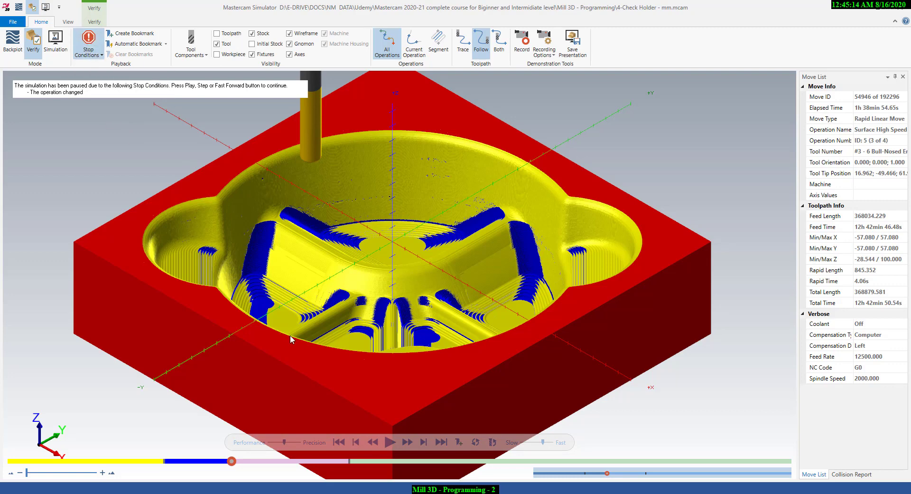
Simulate the waterline operation at full speed up to the operation change, inspect the cavity walls, and reduce the playback speed to medium.
{"action": "left_click", "coordinate": [387, 441]}
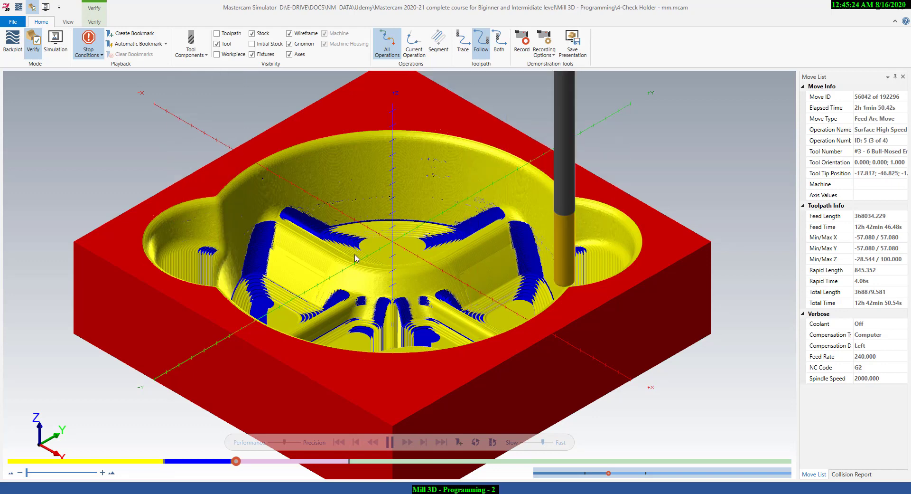
{"action": "scroll", "coordinate": [411, 245], "scroll_direction": "down", "scroll_amount": 2}
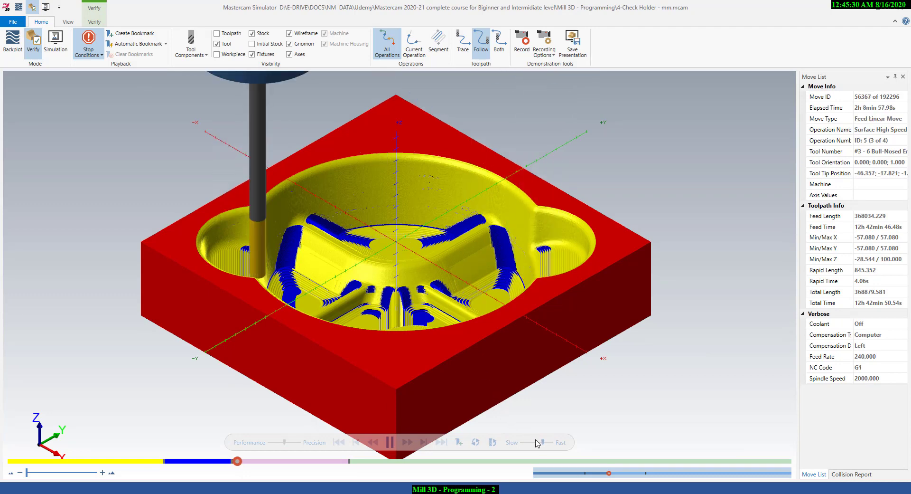
{"action": "left_click_drag", "start_coordinate": [544, 442], "coordinate": [560, 443]}
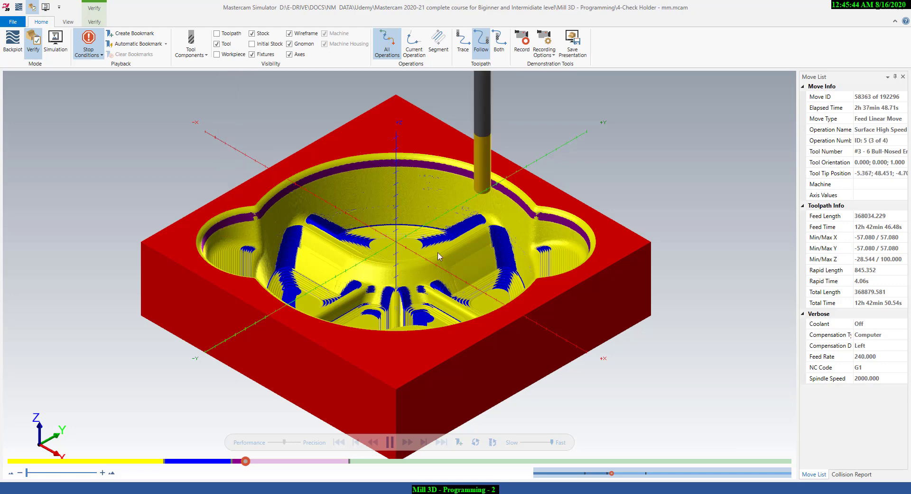
{"action": "scroll", "coordinate": [468, 194], "scroll_direction": "up", "scroll_amount": 3}
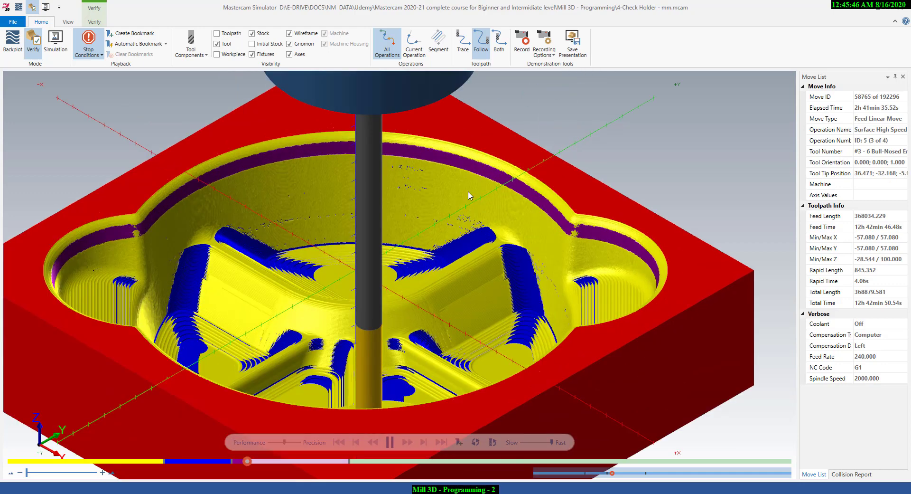
{"action": "scroll", "coordinate": [469, 194], "scroll_direction": "down", "scroll_amount": 2}
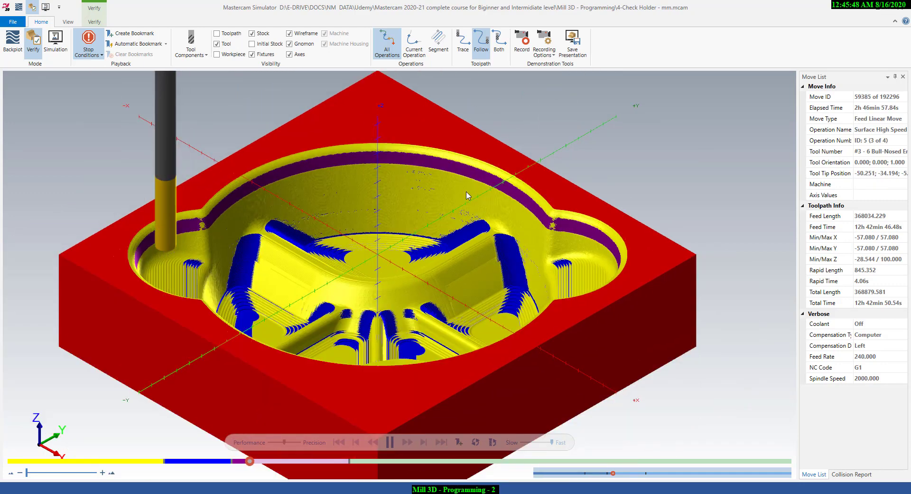
{"action": "scroll", "coordinate": [459, 205], "scroll_direction": "down", "scroll_amount": 1}
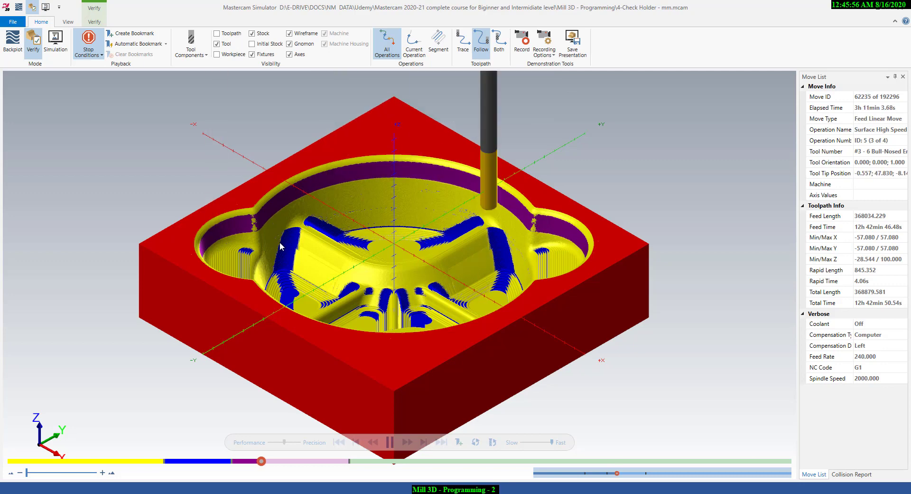
{"action": "scroll", "coordinate": [281, 241], "scroll_direction": "up", "scroll_amount": 4}
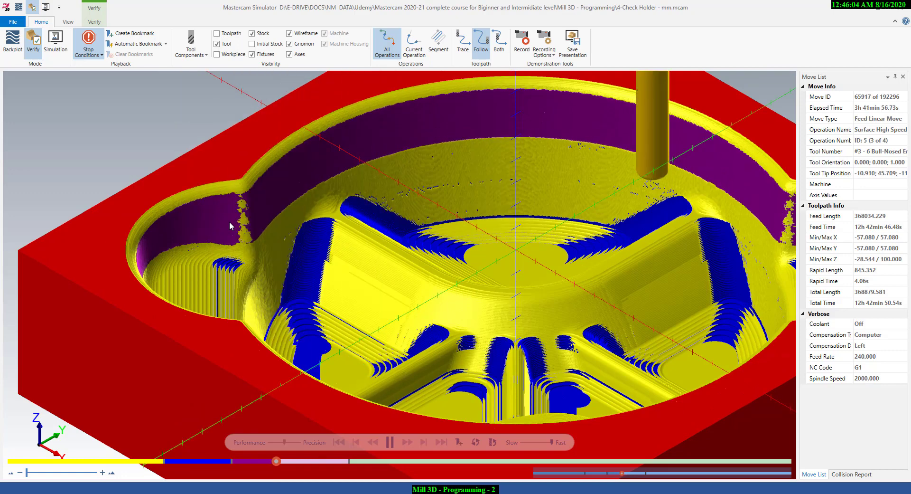
{"action": "scroll", "coordinate": [229, 221], "scroll_direction": "down", "scroll_amount": 5}
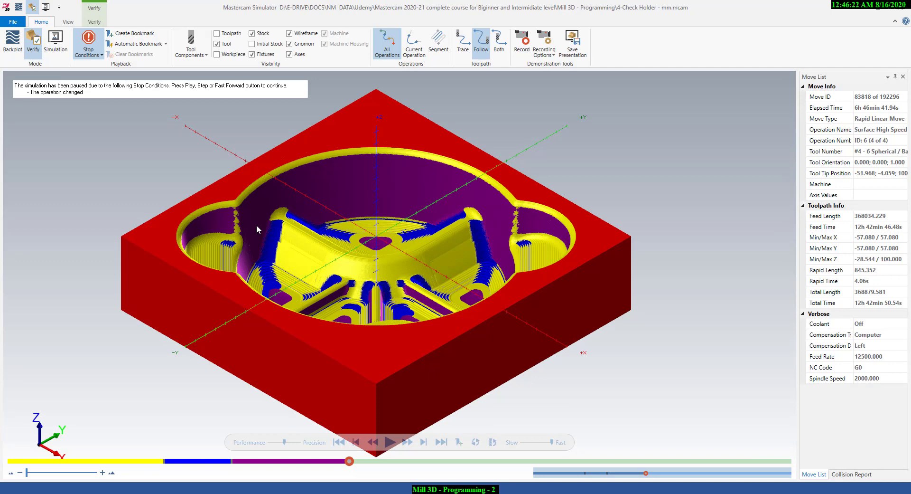
{"action": "left_click", "coordinate": [540, 442]}
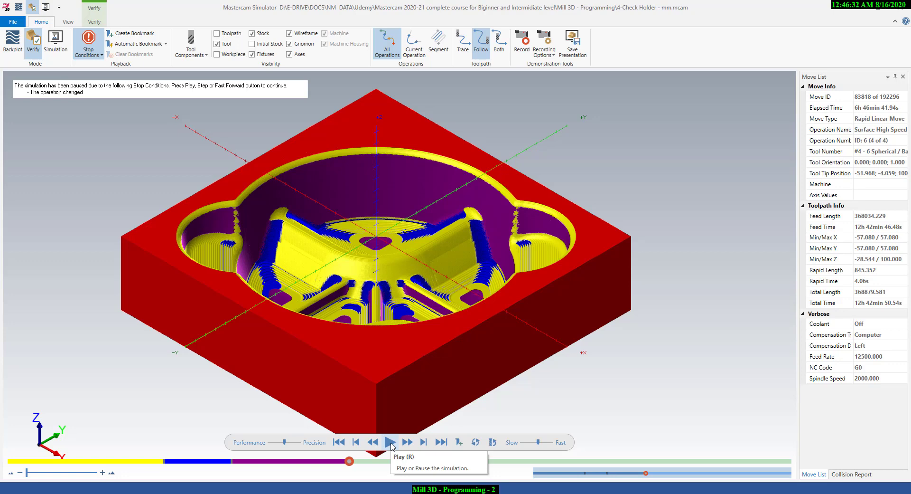
Simulate the Equal Scallop operation with the 6 mm ball tool, raising the playback to full speed and running it to the end.
{"action": "left_click", "coordinate": [390, 443]}
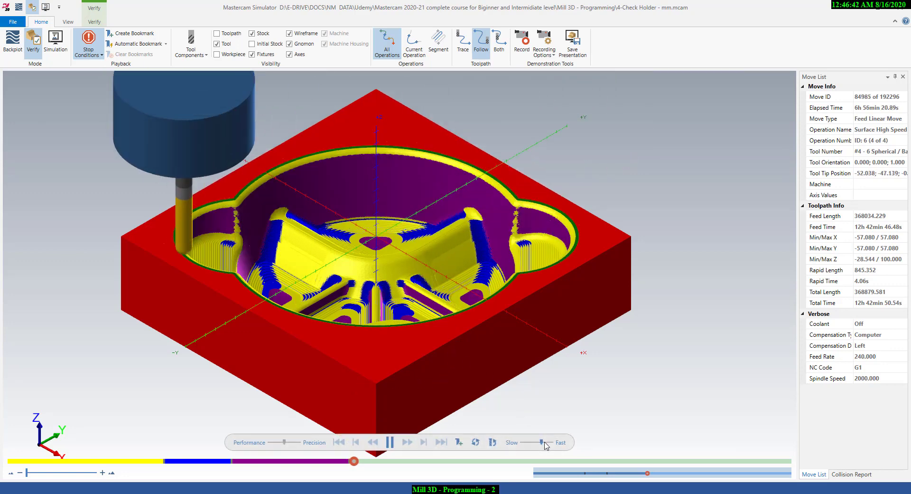
{"action": "left_click_drag", "start_coordinate": [543, 444], "coordinate": [552, 444]}
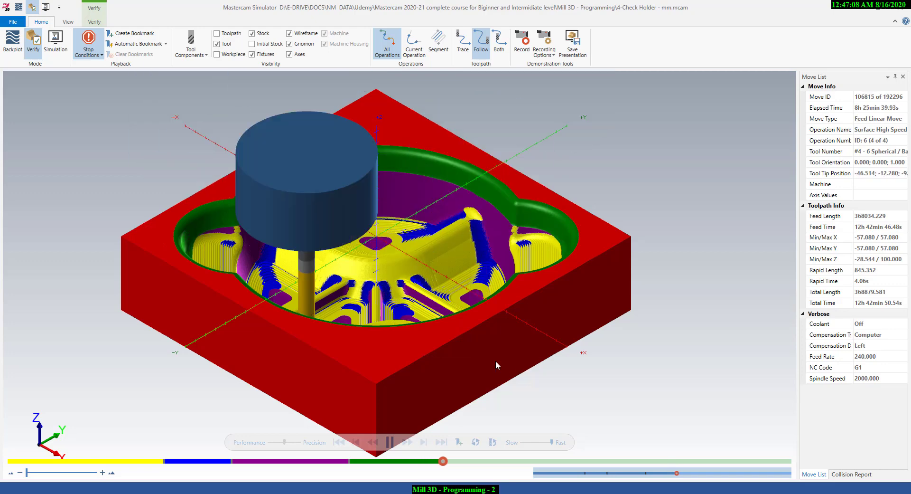
{"action": "scroll", "coordinate": [501, 241], "scroll_direction": "up", "scroll_amount": 2}
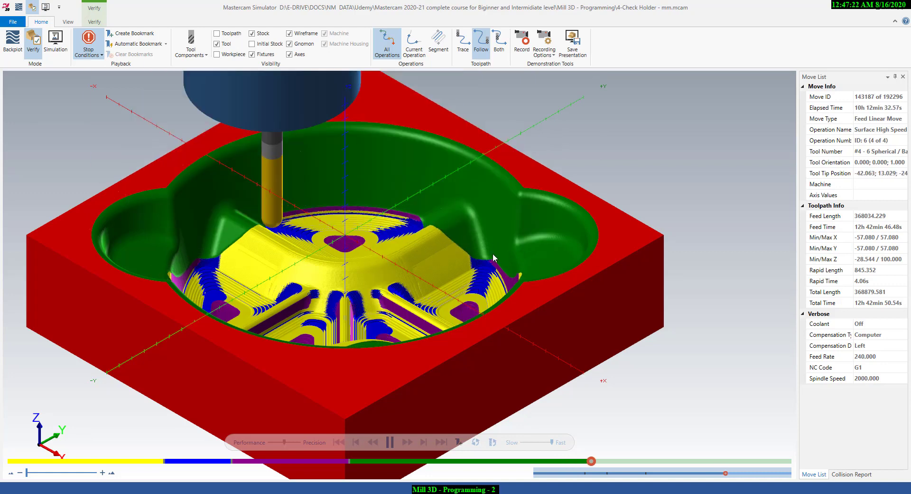
{"action": "mouse_move", "coordinate": [493, 258]}
{"action": "middle_mouse_down"}
{"action": "mouse_move", "coordinate": [503, 259]}
{"action": "mouse_move", "coordinate": [488, 260]}
{"action": "middle_mouse_up"}
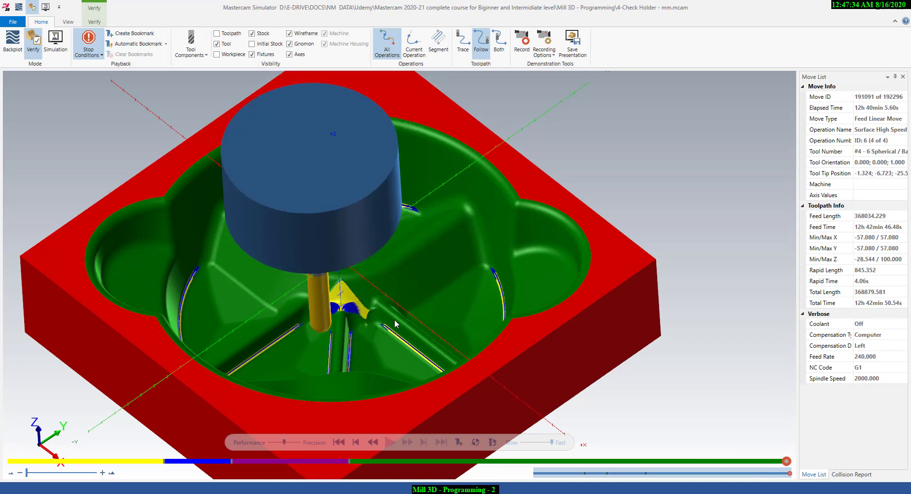
{"action": "middle_click_drag", "start_coordinate": [436, 312], "coordinate": [448, 282]}
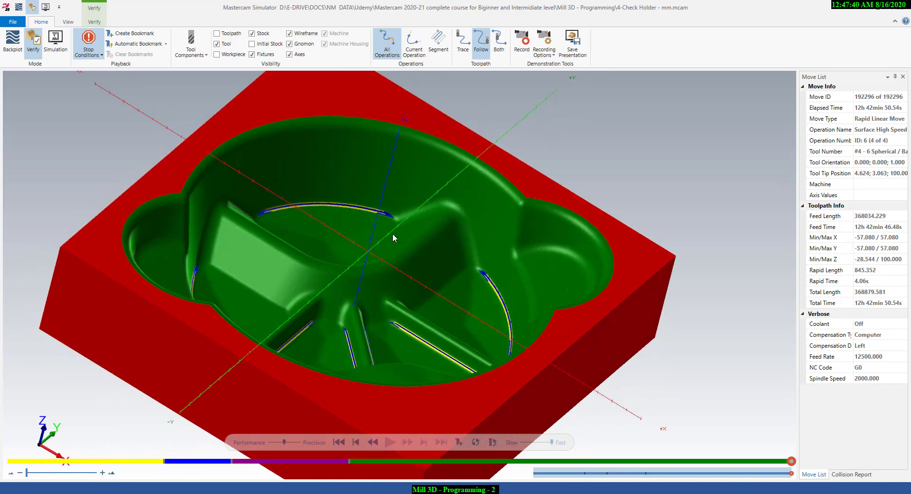
Inspect the leftover material along the cavity floor edges and ribs up close, restore the isometric view and close the simulator.
{"action": "scroll", "coordinate": [394, 234], "scroll_direction": "up", "scroll_amount": 2}
{"action": "scroll", "coordinate": [394, 232], "scroll_direction": "up", "scroll_amount": 2}
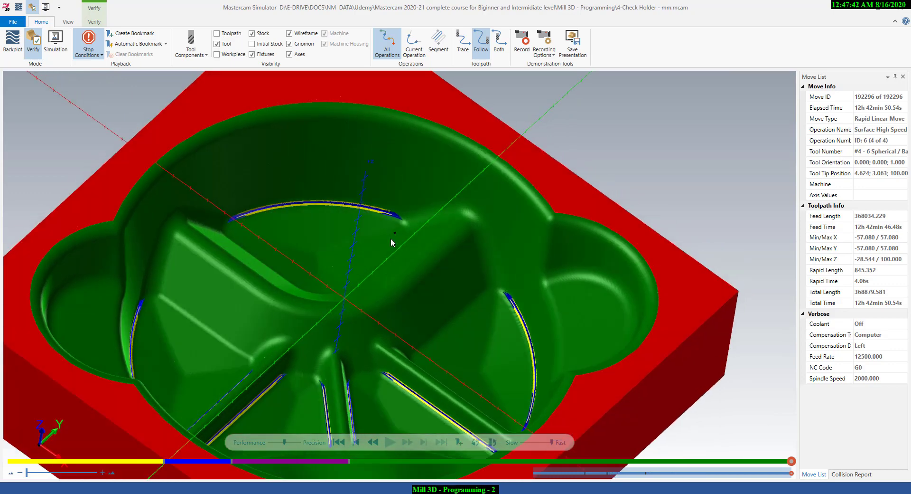
{"action": "scroll", "coordinate": [374, 212], "scroll_direction": "up", "scroll_amount": 3}
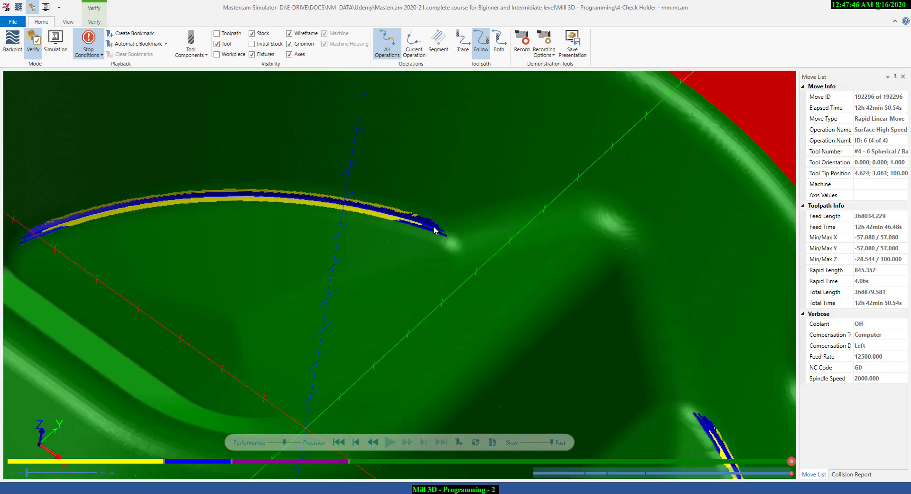
{"action": "scroll", "coordinate": [434, 230], "scroll_direction": "down", "scroll_amount": 1}
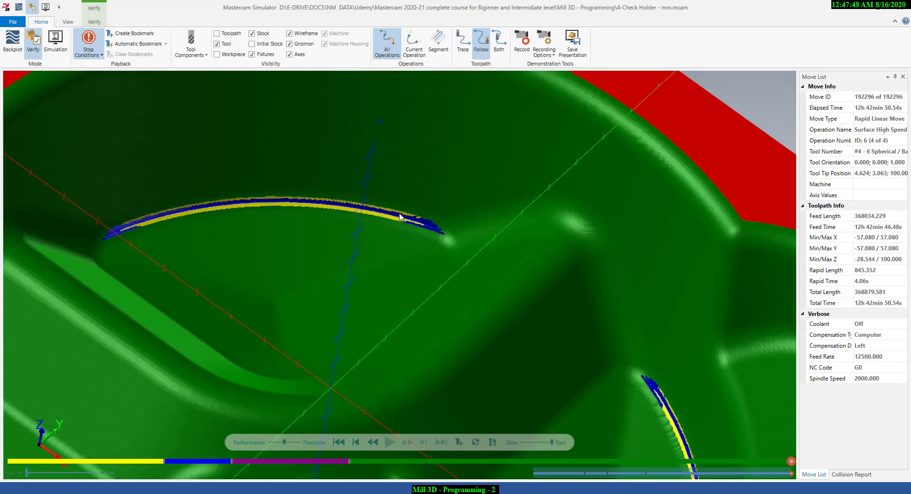
{"action": "scroll", "coordinate": [398, 217], "scroll_direction": "down", "scroll_amount": 2}
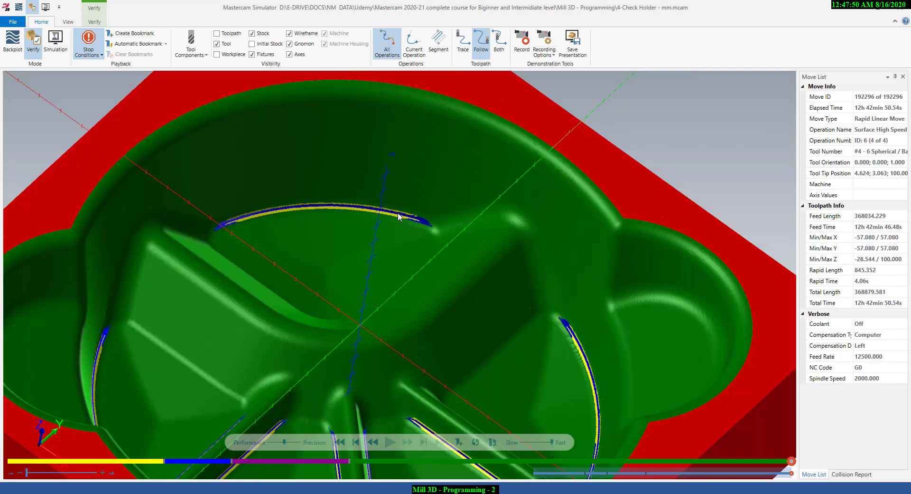
{"action": "scroll", "coordinate": [395, 217], "scroll_direction": "down", "scroll_amount": 3}
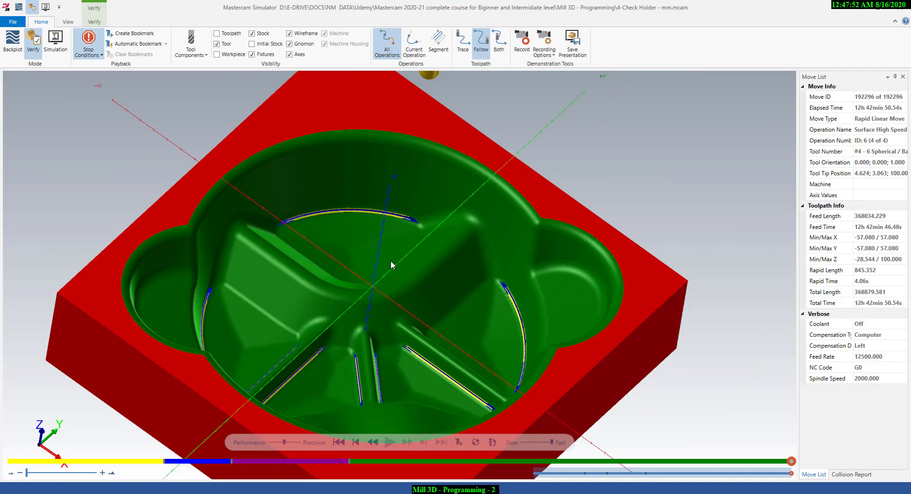
{"action": "mouse_move", "coordinate": [389, 262]}
{"action": "middle_mouse_down"}
{"action": "mouse_move", "coordinate": [368, 271]}
{"action": "mouse_move", "coordinate": [370, 280]}
{"action": "mouse_move", "coordinate": [385, 256]}
{"action": "middle_mouse_up"}
{"action": "right_click", "coordinate": [572, 236]}
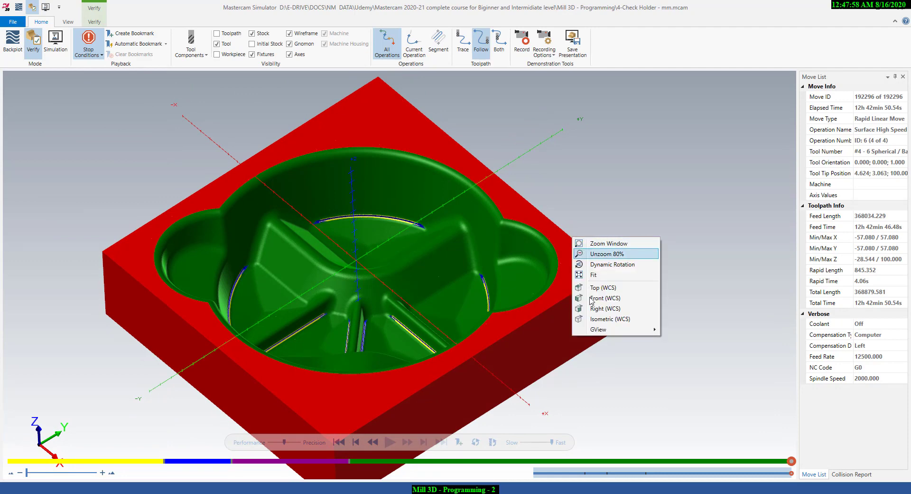
{"action": "left_click", "coordinate": [593, 319]}
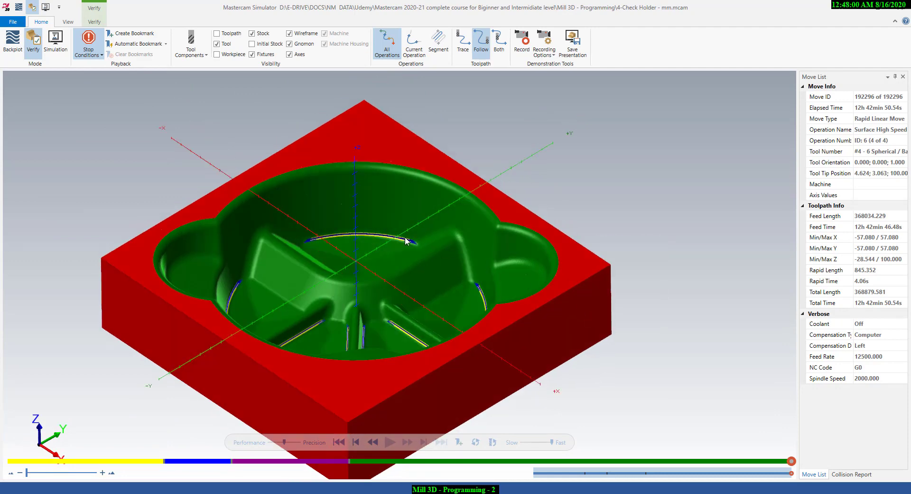
{"action": "left_click", "coordinate": [892, 13]}
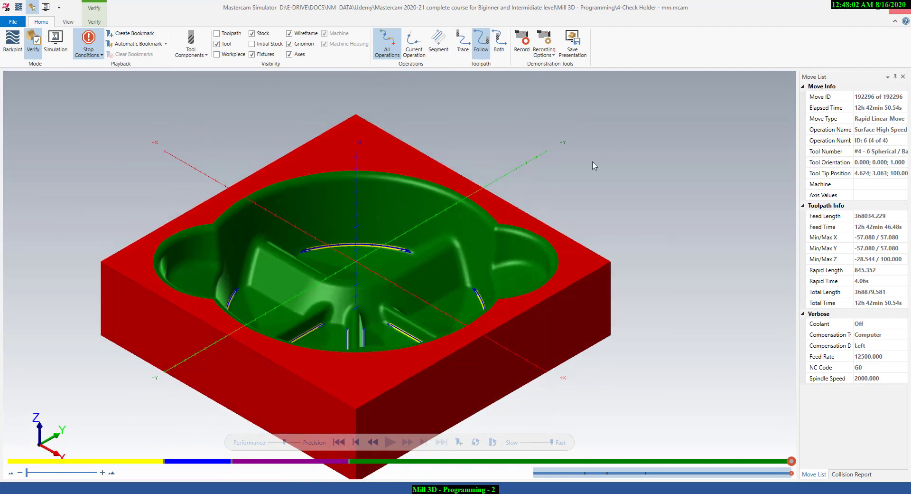
Examine the cavity part from above and at an angle, ending in the top view with free space beside the block.
{"action": "right_click", "coordinate": [585, 124]}
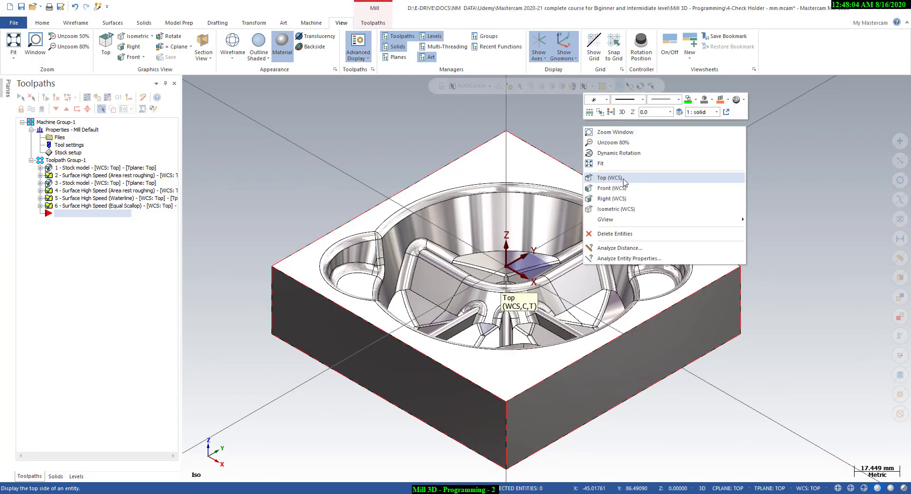
{"action": "left_click", "coordinate": [613, 180]}
{"action": "scroll", "coordinate": [388, 306], "scroll_direction": "down", "scroll_amount": 3}
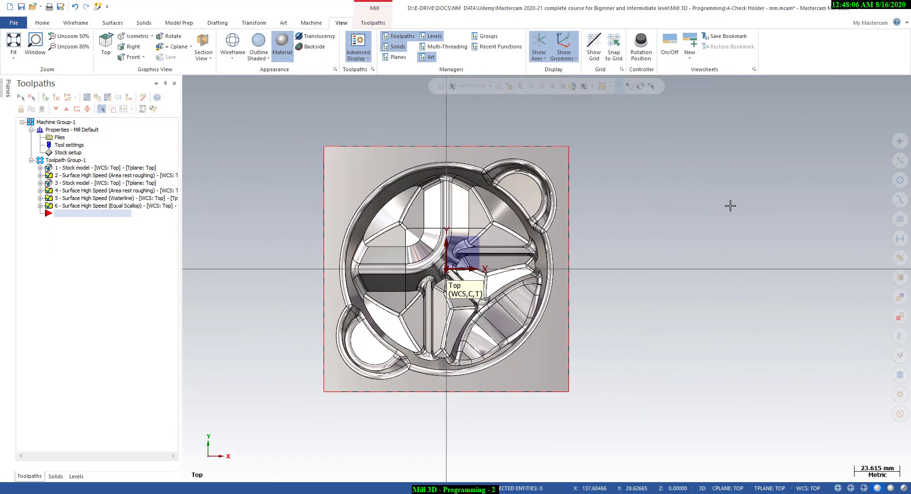
{"action": "scroll", "coordinate": [580, 213], "scroll_direction": "up", "scroll_amount": 1}
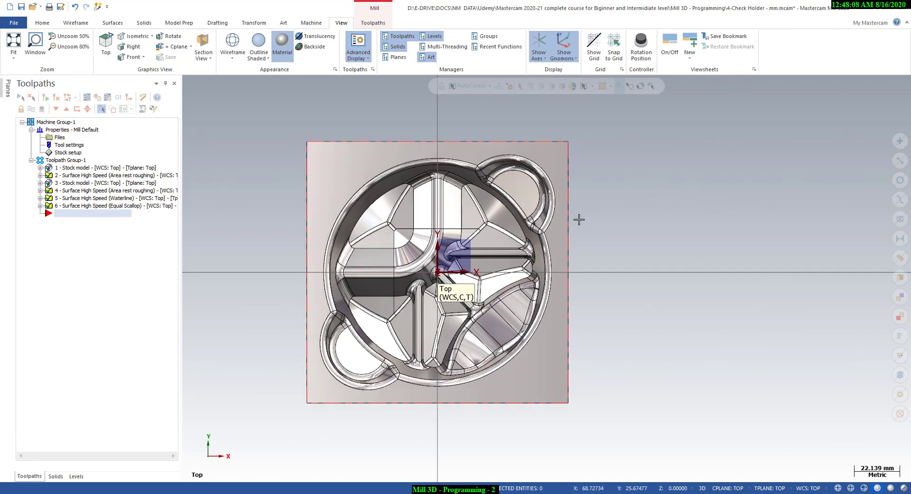
{"action": "mouse_move", "coordinate": [559, 268]}
{"action": "middle_mouse_down"}
{"action": "mouse_move", "coordinate": [578, 233]}
{"action": "mouse_move", "coordinate": [590, 233]}
{"action": "mouse_move", "coordinate": [549, 233]}
{"action": "mouse_move", "coordinate": [569, 285]}
{"action": "middle_mouse_up"}
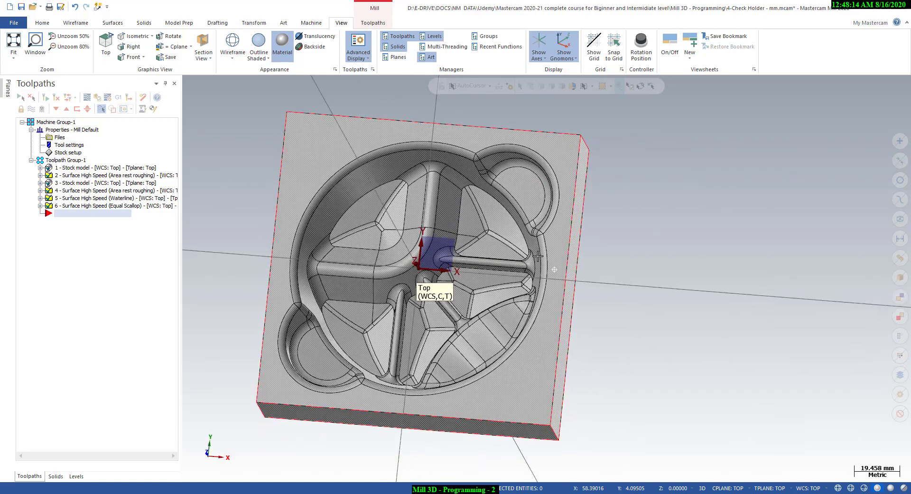
{"action": "mouse_move", "coordinate": [626, 358]}
{"action": "middle_mouse_down"}
{"action": "mouse_move", "coordinate": [608, 368]}
{"action": "mouse_move", "coordinate": [648, 246]}
{"action": "middle_mouse_up"}
{"action": "right_click", "coordinate": [659, 209]}
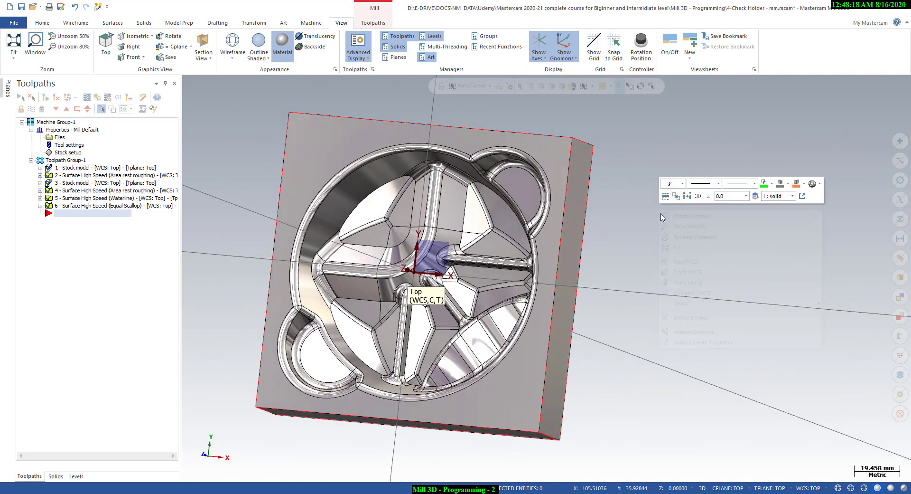
{"action": "left_click", "coordinate": [675, 264]}
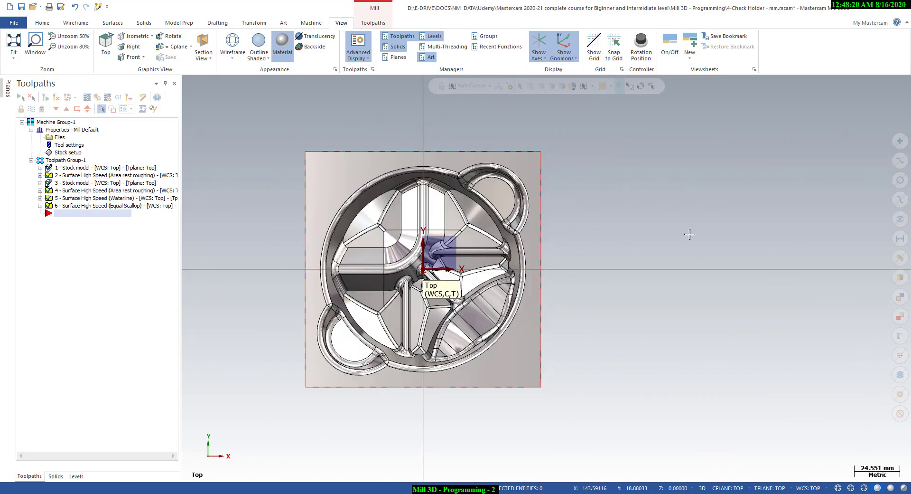
{"action": "scroll", "coordinate": [371, 212], "scroll_direction": "down", "scroll_amount": 2}
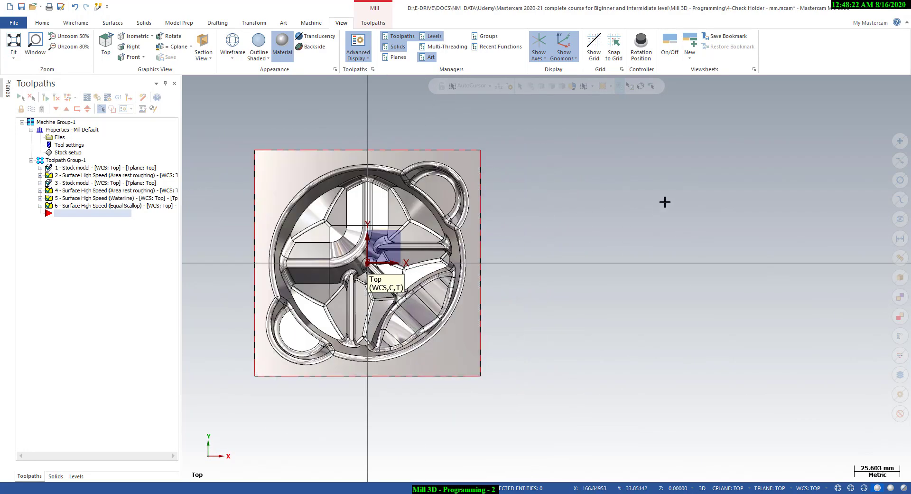
{"action": "scroll", "coordinate": [660, 202], "scroll_direction": "up", "scroll_amount": 2}
{"action": "scroll", "coordinate": [626, 202], "scroll_direction": "up", "scroll_amount": 1}
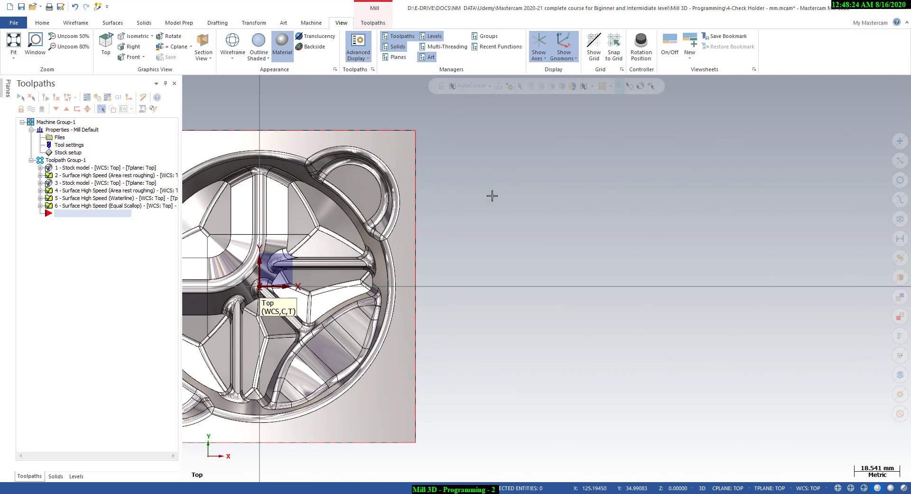
Draw a wavy four-point manual spline in the front plane, in the free space beyond the block's +X side.
{"action": "left_click", "coordinate": [79, 22]}
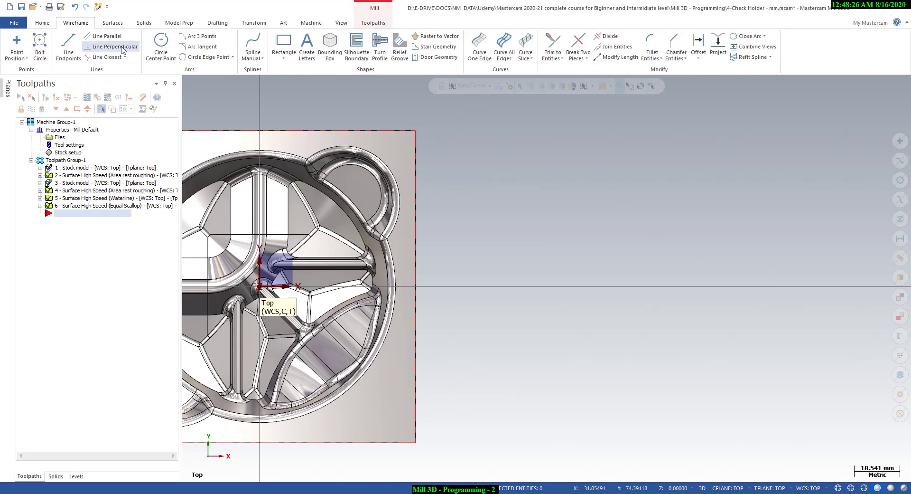
{"action": "left_click", "coordinate": [262, 44]}
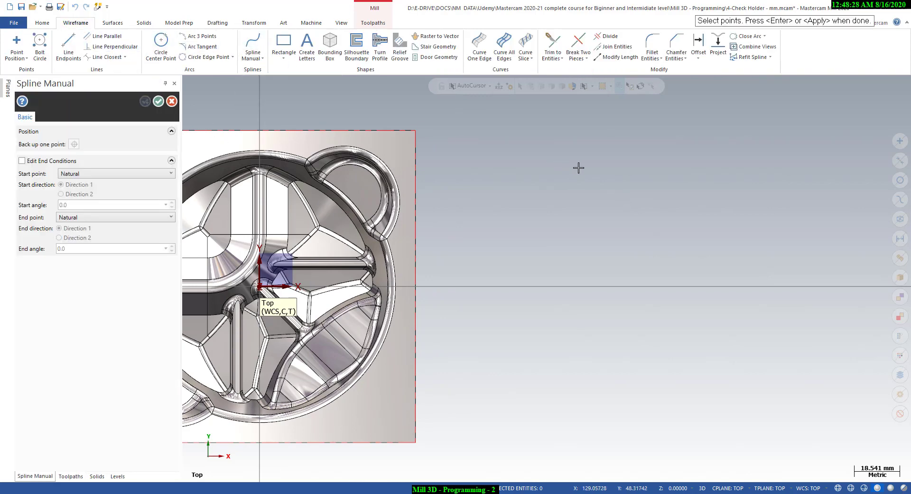
{"action": "right_click", "coordinate": [580, 167]}
{"action": "left_click", "coordinate": [631, 234]}
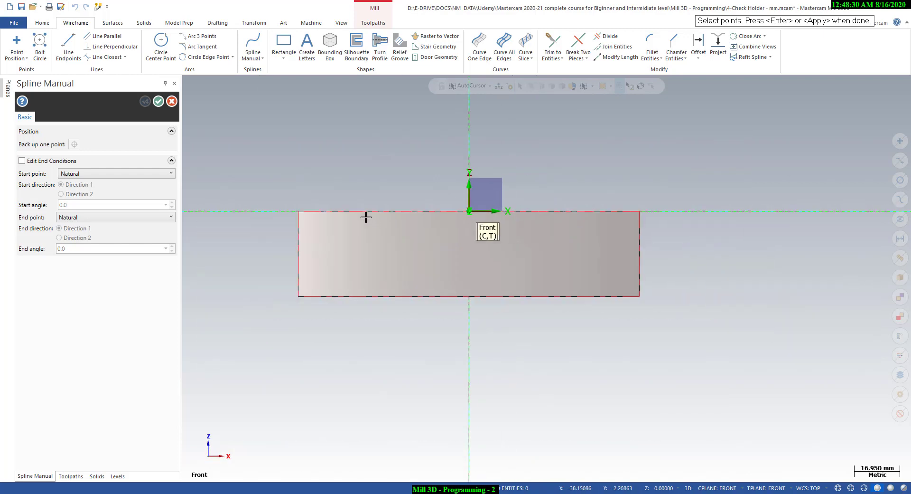
{"action": "left_click", "coordinate": [592, 276]}
{"action": "scroll", "coordinate": [593, 276], "scroll_direction": "up", "scroll_amount": 1}
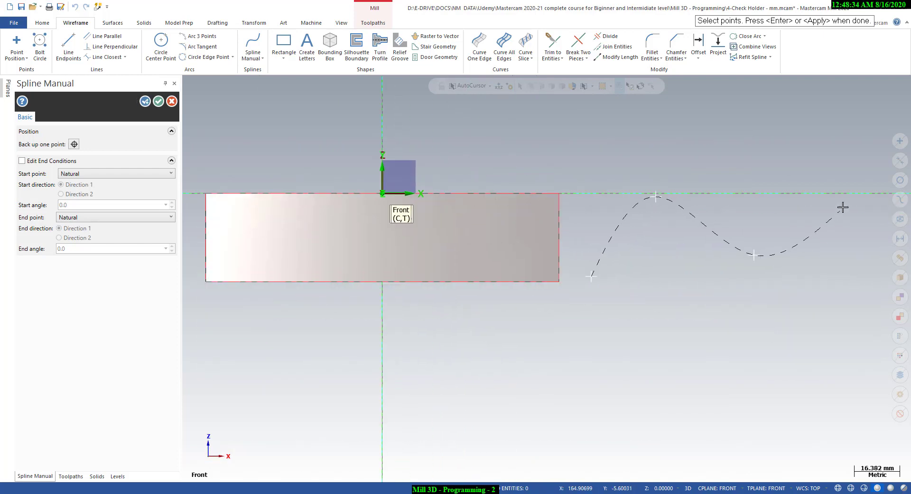
{"action": "left_click", "coordinate": [862, 192]}
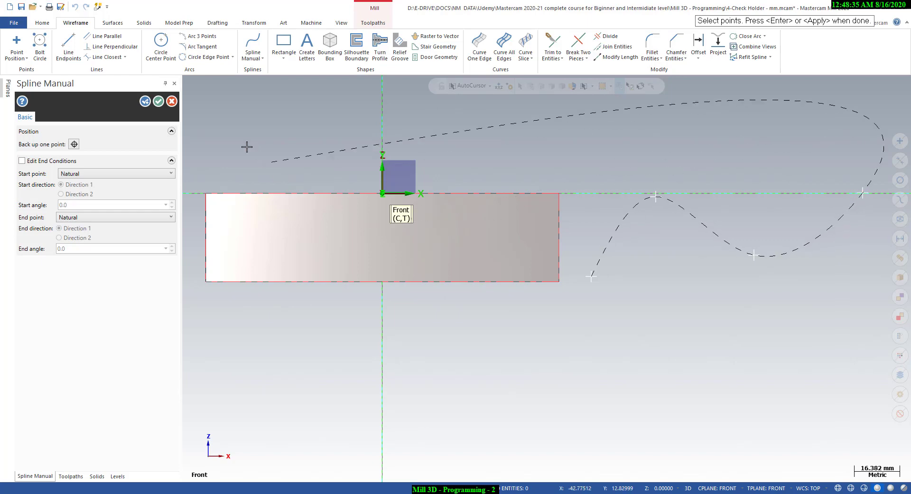
{"action": "left_click", "coordinate": [158, 101]}
Create a draft surface from the wavy spline with a length of 50 mm on both sides.
{"action": "left_click", "coordinate": [113, 23]}
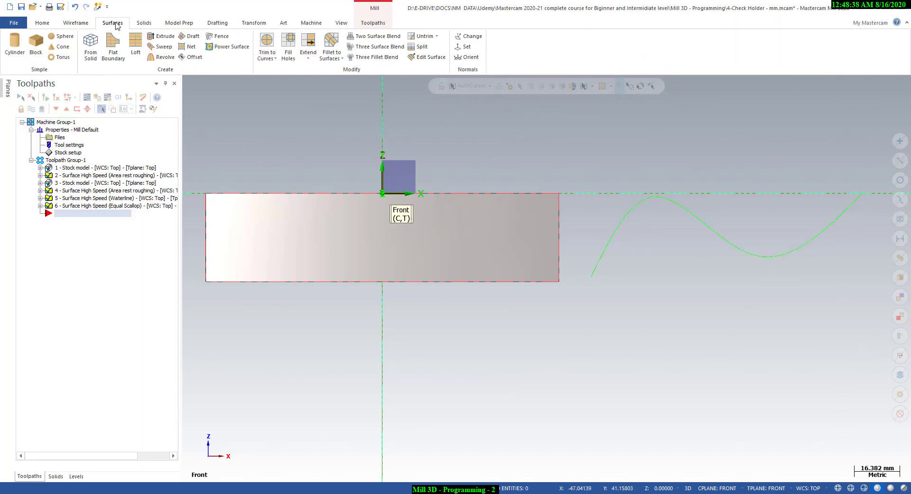
{"action": "left_click", "coordinate": [189, 36]}
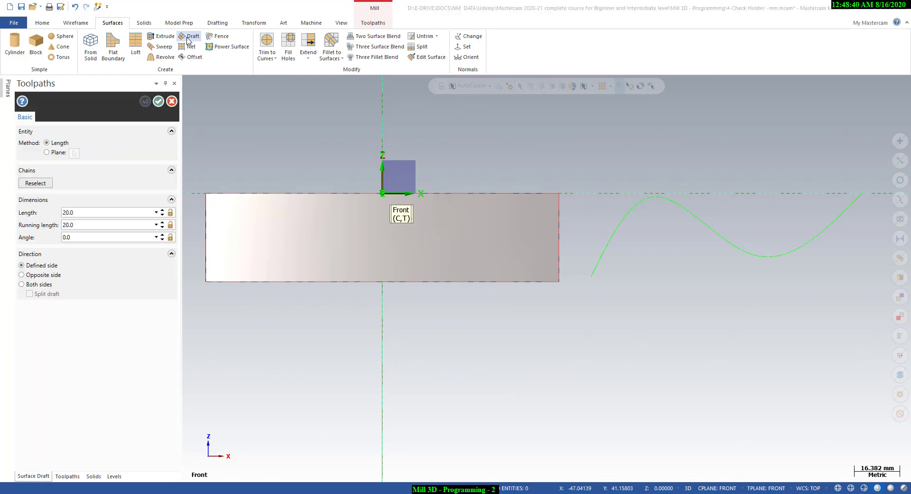
{"action": "left_click", "coordinate": [603, 252]}
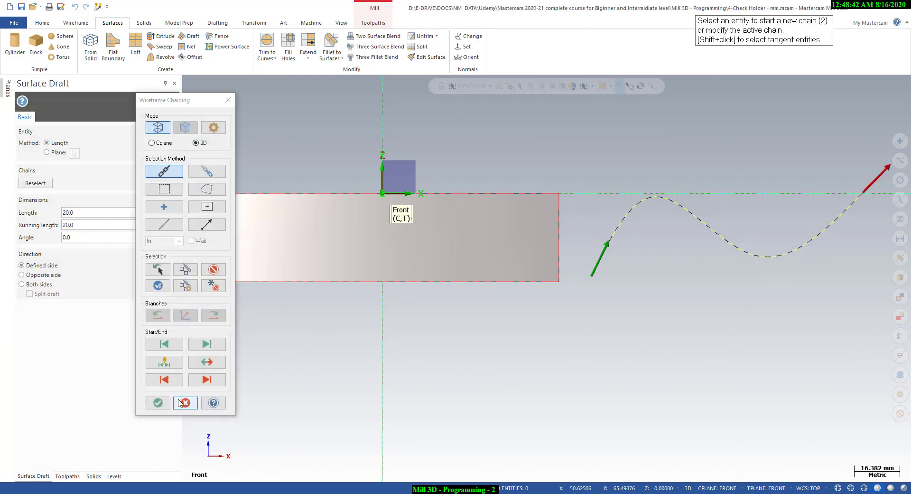
{"action": "left_click", "coordinate": [158, 402]}
{"action": "middle_click_drag", "start_coordinate": [541, 246], "coordinate": [296, 207]}
{"action": "scroll", "coordinate": [555, 286], "scroll_direction": "down", "scroll_amount": 2}
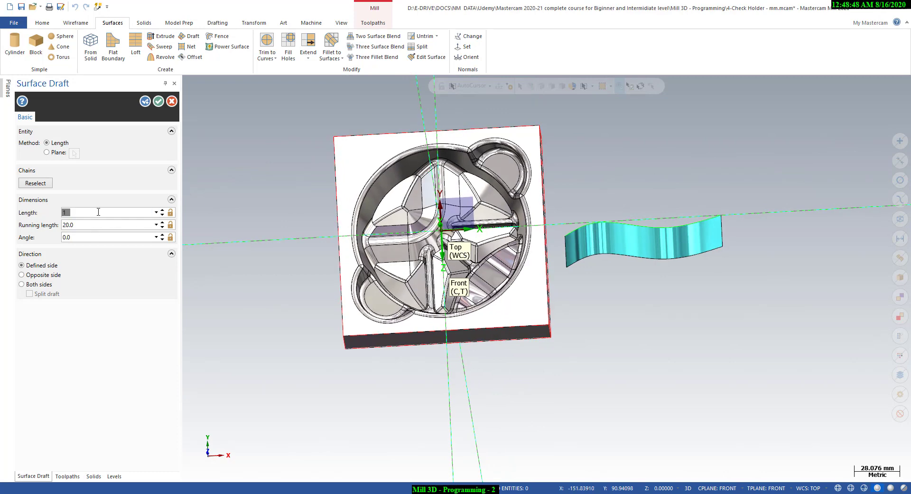
{"action": "key", "text": "Return"}
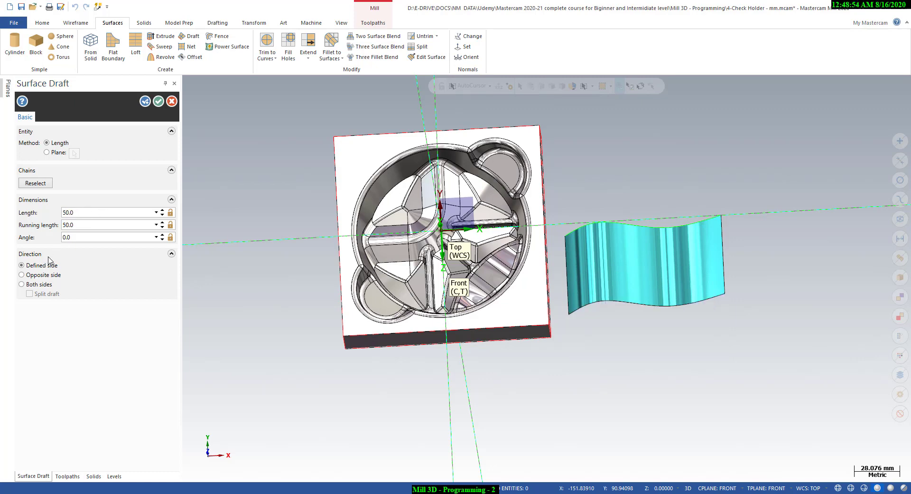
{"action": "left_click", "coordinate": [22, 284]}
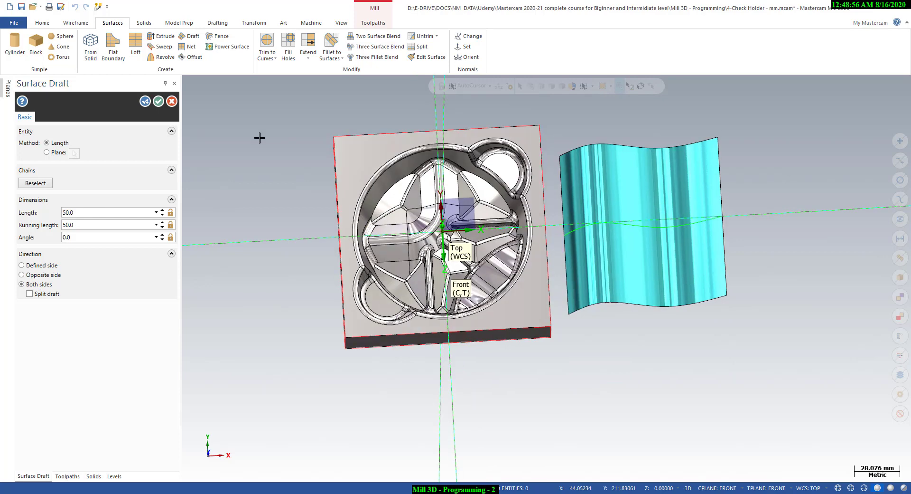
{"action": "left_click", "coordinate": [158, 101]}
Isolate the two wavy draft surfaces by hiding all other geometry, and show them in the top view.
{"action": "right_click", "coordinate": [602, 119]}
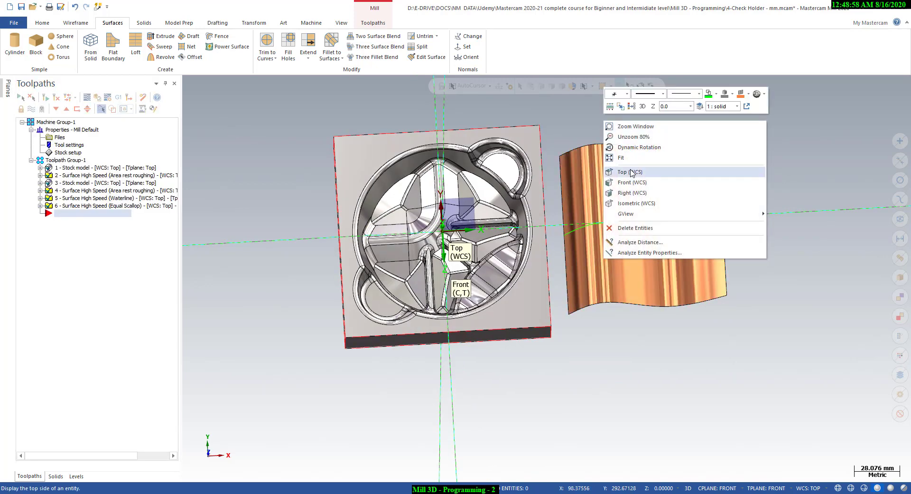
{"action": "left_click", "coordinate": [625, 186]}
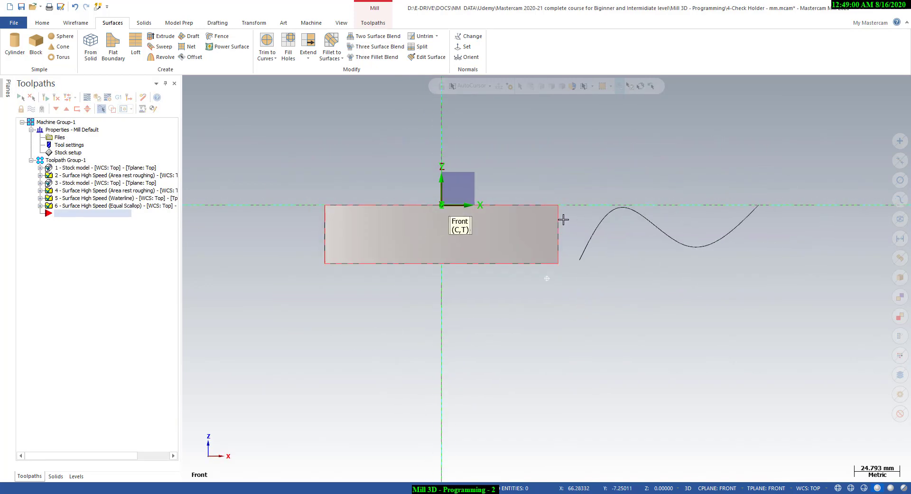
{"action": "middle_click_drag", "start_coordinate": [559, 231], "coordinate": [639, 153]}
{"action": "right_click", "coordinate": [641, 144]}
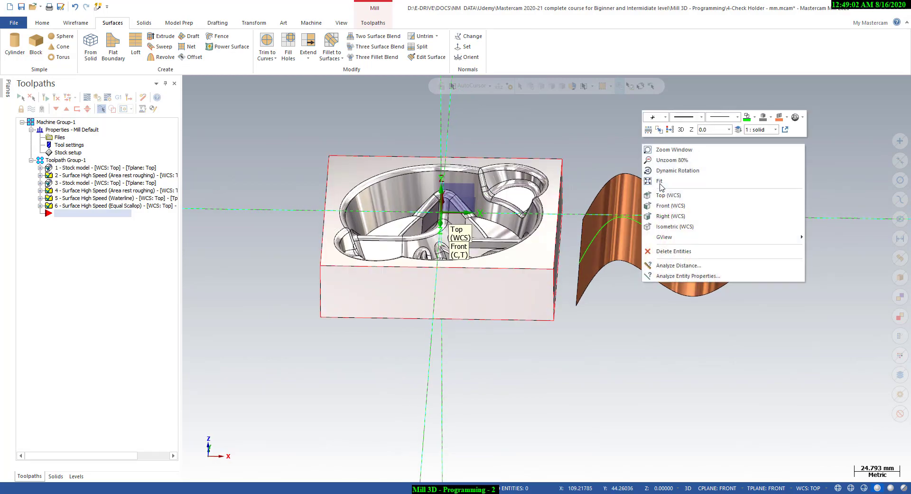
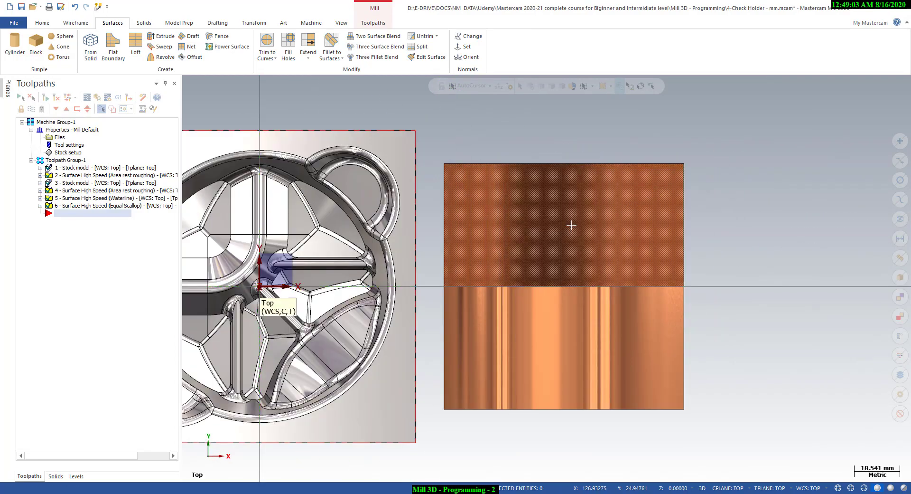
{"action": "left_click", "coordinate": [549, 309]}
{"action": "left_click", "coordinate": [42, 23]}
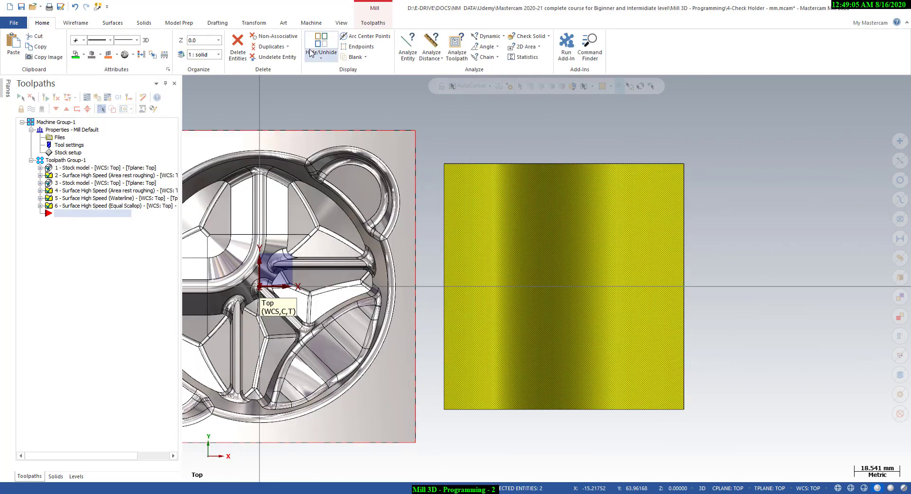
{"action": "left_click", "coordinate": [321, 43]}
{"action": "middle_click_drag", "start_coordinate": [426, 258], "coordinate": [461, 173]}
{"action": "right_click", "coordinate": [461, 152]}
{"action": "left_click", "coordinate": [486, 208]}
{"action": "key", "text": "alt+1"}
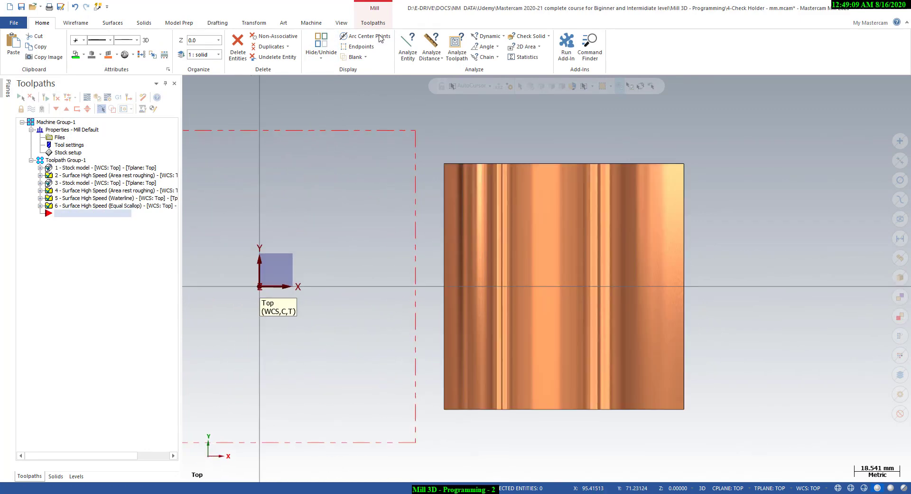
Create curves on all edges of the two wavy draft surfaces with Curve All Edges.
{"action": "left_click", "coordinate": [373, 23]}
{"action": "left_click", "coordinate": [76, 23]}
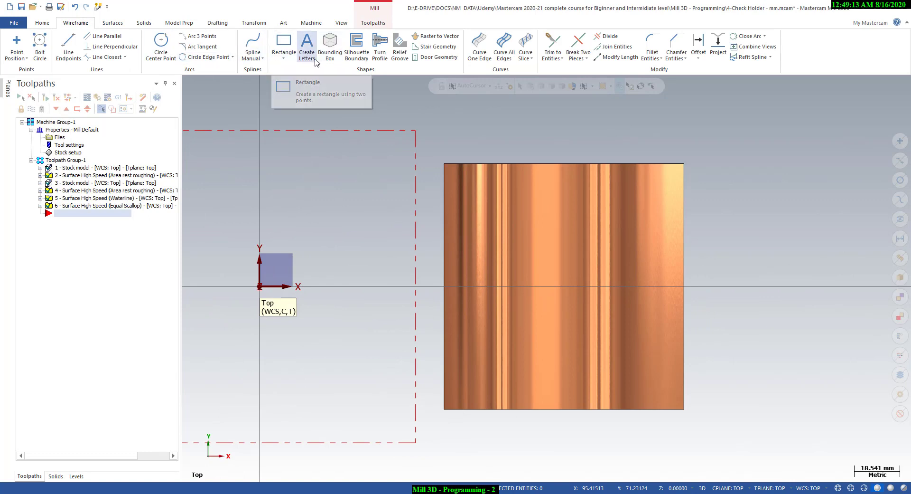
{"action": "left_click", "coordinate": [507, 56]}
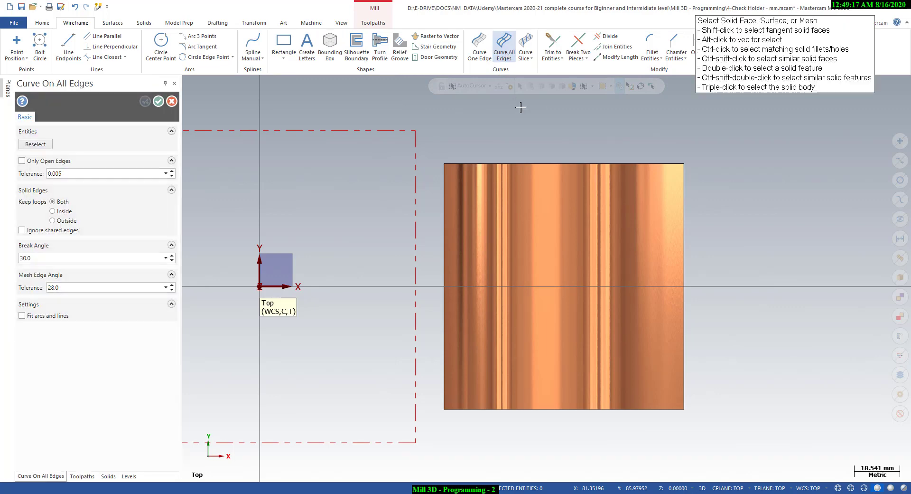
{"action": "left_click", "coordinate": [521, 284]}
{"action": "left_click", "coordinate": [522, 291]}
{"action": "left_click", "coordinate": [515, 105]}
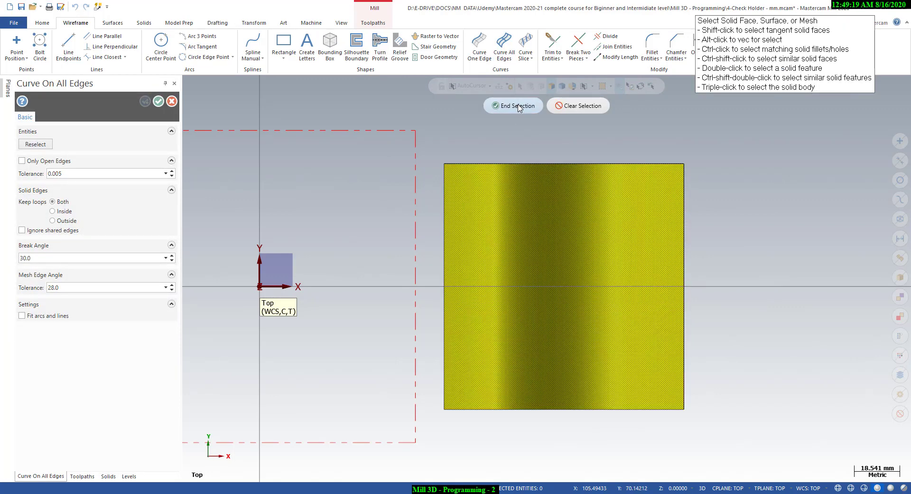
{"action": "left_click", "coordinate": [158, 101]}
Delete the two overlapping curves along the middle seam between the wavy surfaces, keeping the outer boundary curves.
{"action": "middle_click_drag", "start_coordinate": [403, 309], "coordinate": [547, 278]}
{"action": "right_click", "coordinate": [507, 264]}
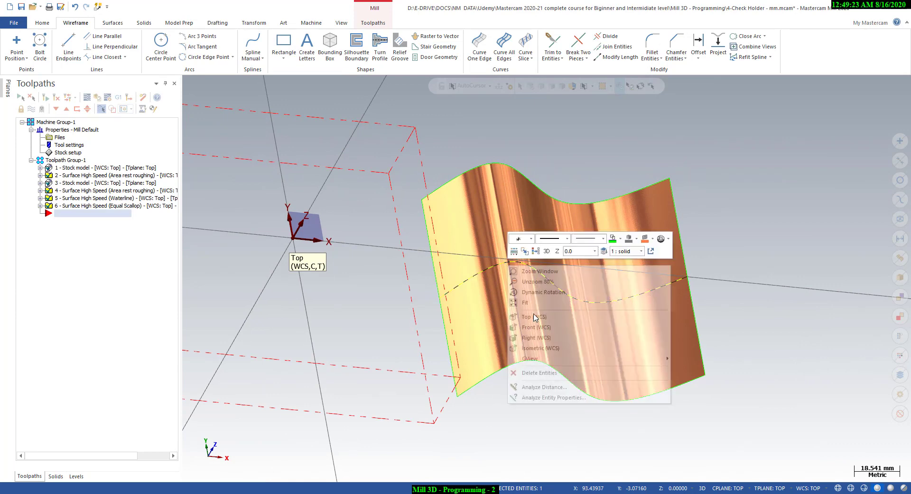
{"action": "left_click", "coordinate": [533, 372]}
{"action": "left_click", "coordinate": [553, 281]}
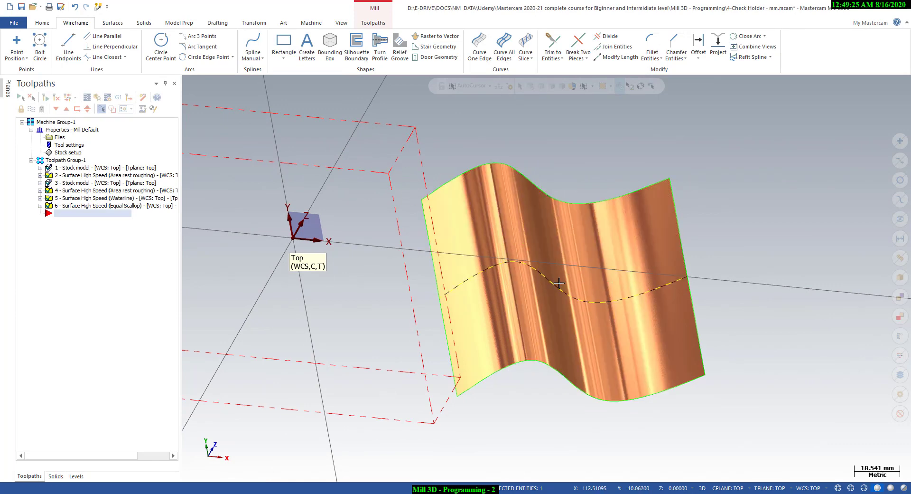
{"action": "right_click", "coordinate": [554, 282]}
{"action": "left_click", "coordinate": [589, 391]}
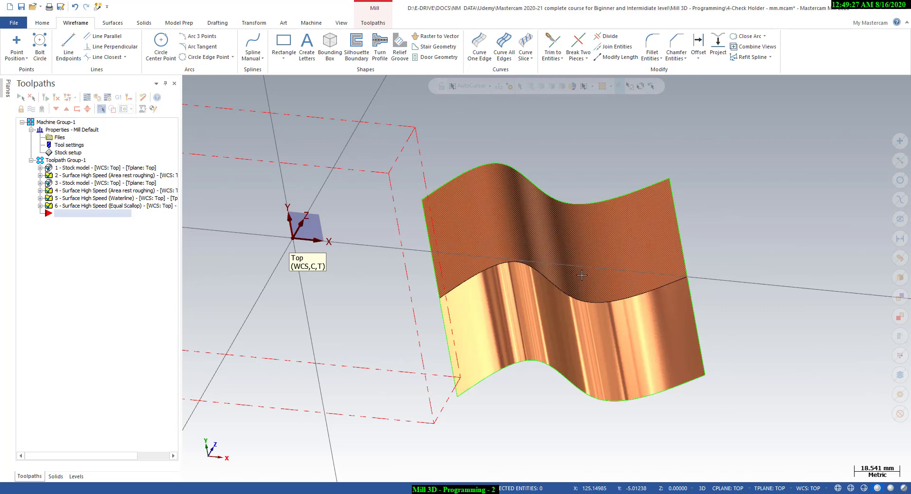
Give the wireframe boundary curves around the wavy surfaces the thickest line width and a blue color.
{"action": "left_click", "coordinate": [898, 219]}
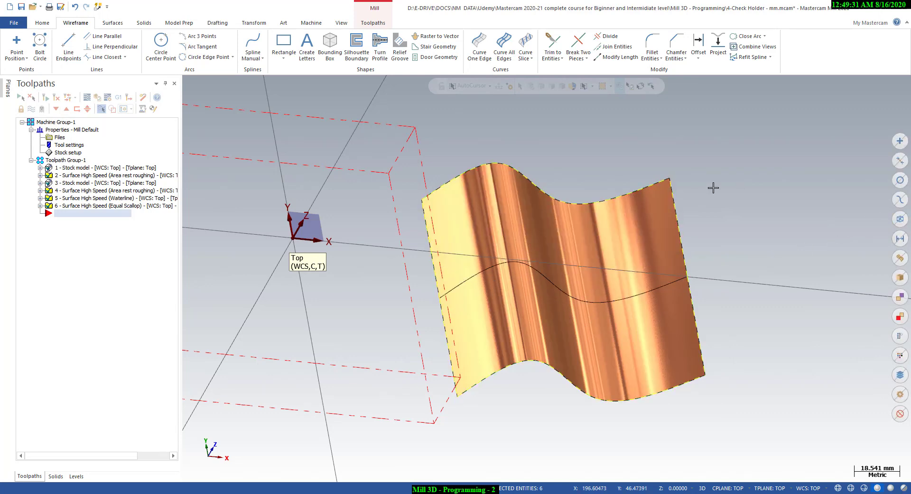
{"action": "right_click", "coordinate": [717, 189]}
{"action": "left_click", "coordinate": [793, 161]}
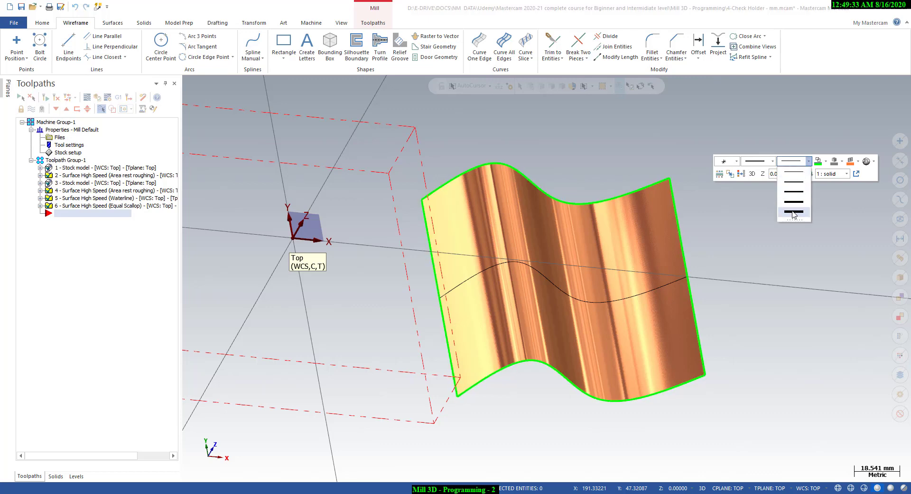
{"action": "left_click", "coordinate": [794, 211]}
{"action": "left_click", "coordinate": [898, 220]}
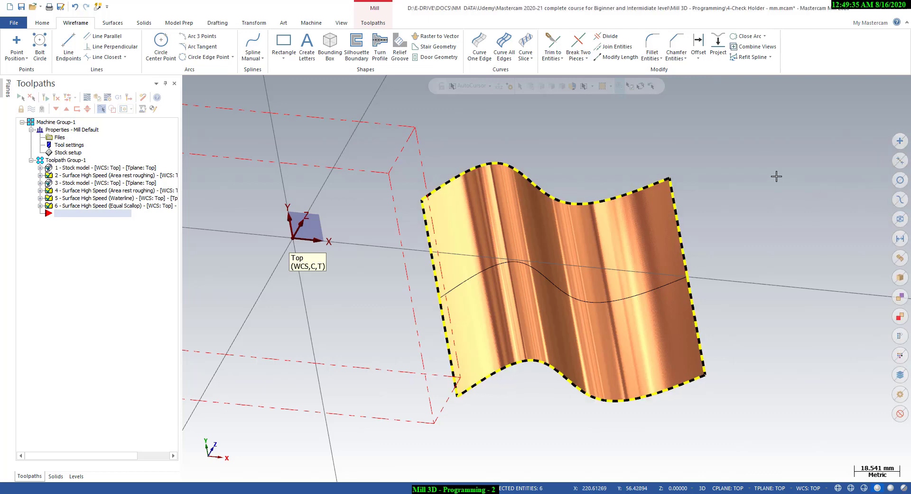
{"action": "right_click", "coordinate": [775, 177]}
{"action": "left_click", "coordinate": [857, 150]}
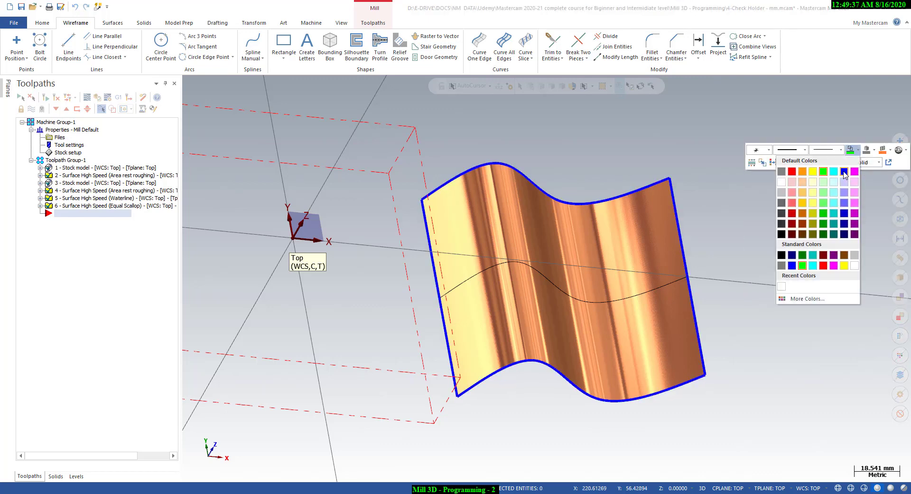
{"action": "left_click", "coordinate": [844, 171]}
Start a Raster surface high speed toolpath with the two wavy draft surfaces as machining geometry.
{"action": "middle_click_drag", "start_coordinate": [418, 247], "coordinate": [414, 158]}
{"action": "right_click", "coordinate": [414, 159]}
{"action": "key", "text": "alt+1"}
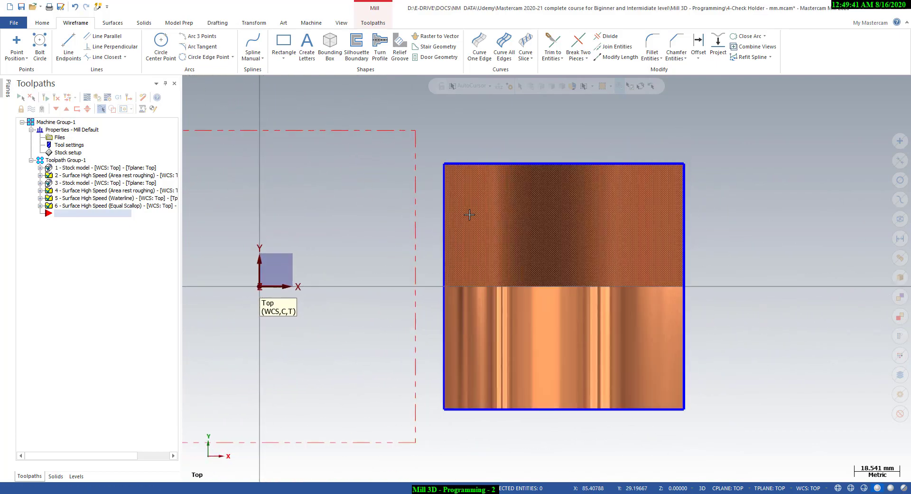
{"action": "left_click", "coordinate": [373, 23]}
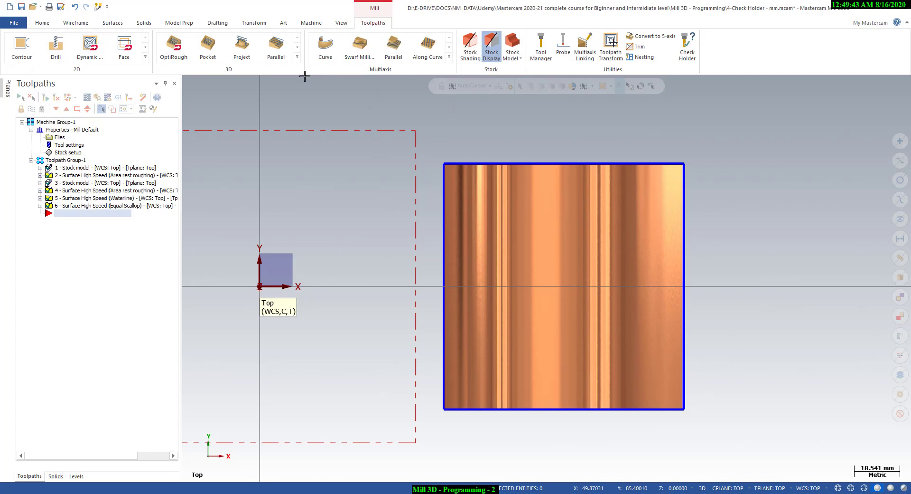
{"action": "left_click", "coordinate": [297, 59]}
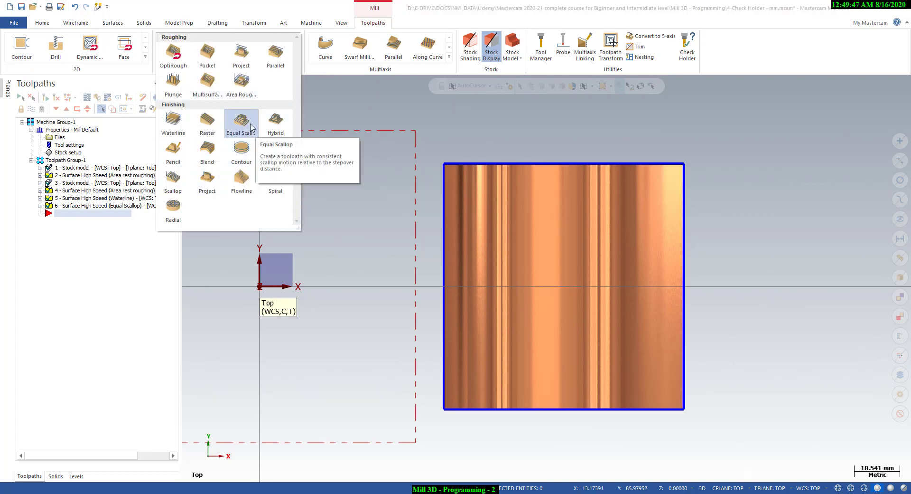
{"action": "left_click", "coordinate": [210, 131]}
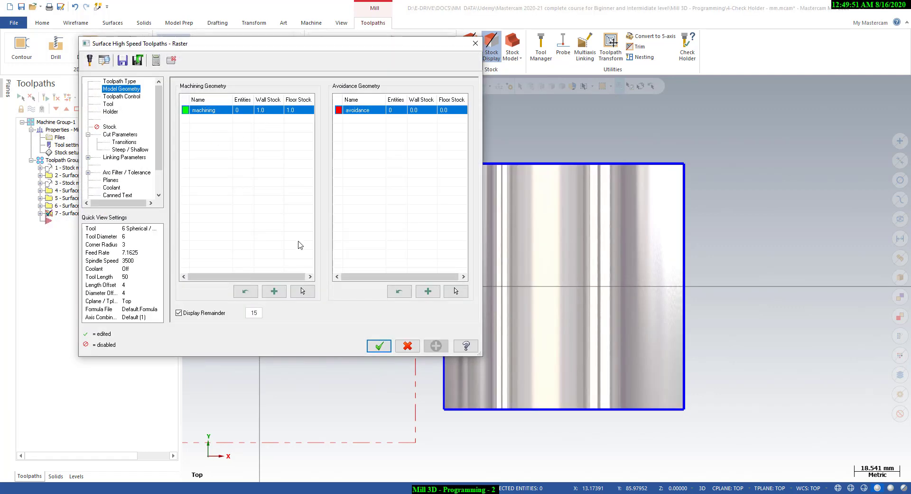
{"action": "left_click", "coordinate": [303, 291]}
{"action": "left_click", "coordinate": [516, 105]}
Set both the wall stock and the floor stock of the machining geometry to 0.
{"action": "double_click", "coordinate": [274, 110]}
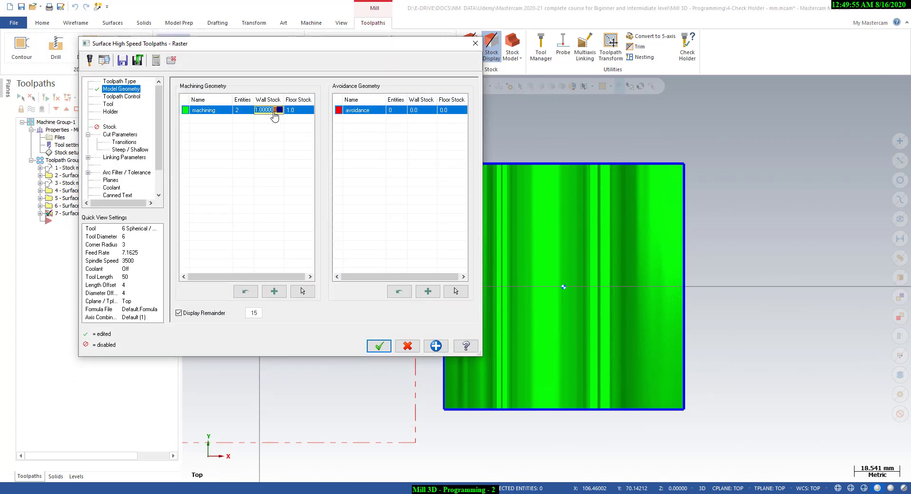
{"action": "type", "text": "0"}
{"action": "key", "text": "Return"}
{"action": "double_click", "coordinate": [303, 110]}
{"action": "type", "text": "0"}
{"action": "key", "text": "Return"}
Chain the blue boundary curves around the wavy surfaces as the Raster toolpath's containment boundary.
{"action": "left_click", "coordinate": [109, 96]}
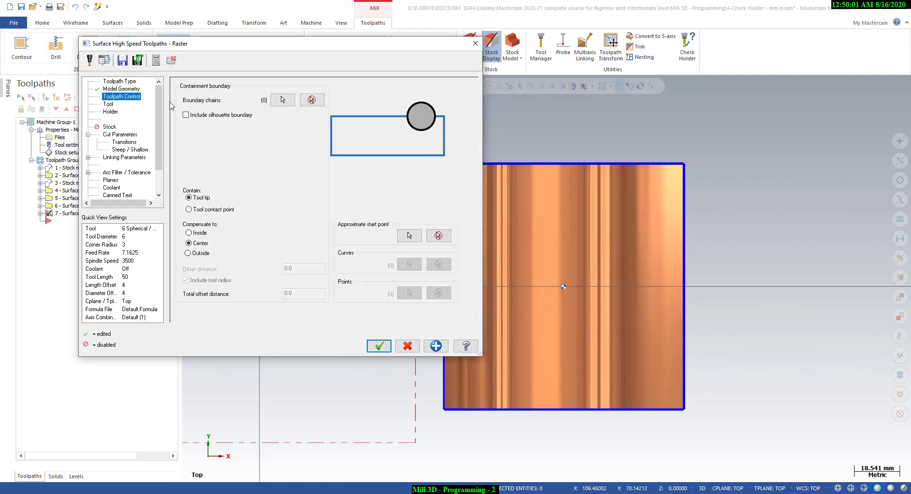
{"action": "left_click", "coordinate": [283, 100]}
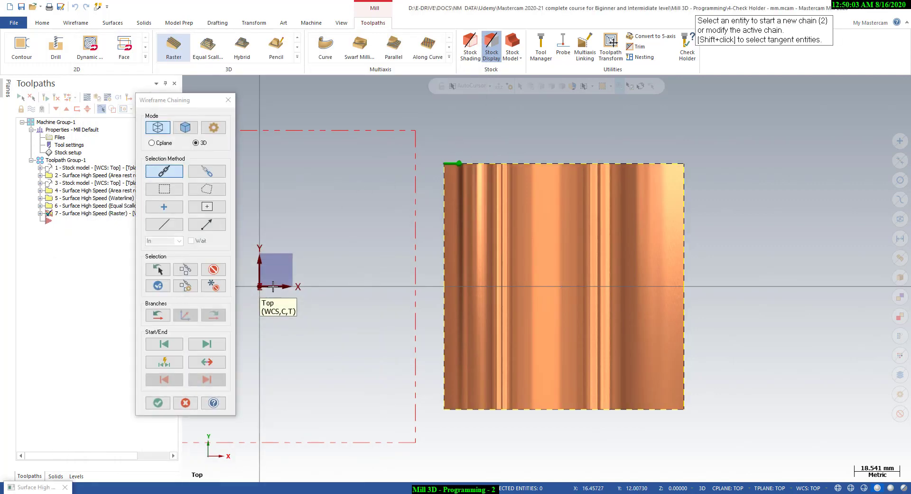
{"action": "key", "text": "Return"}
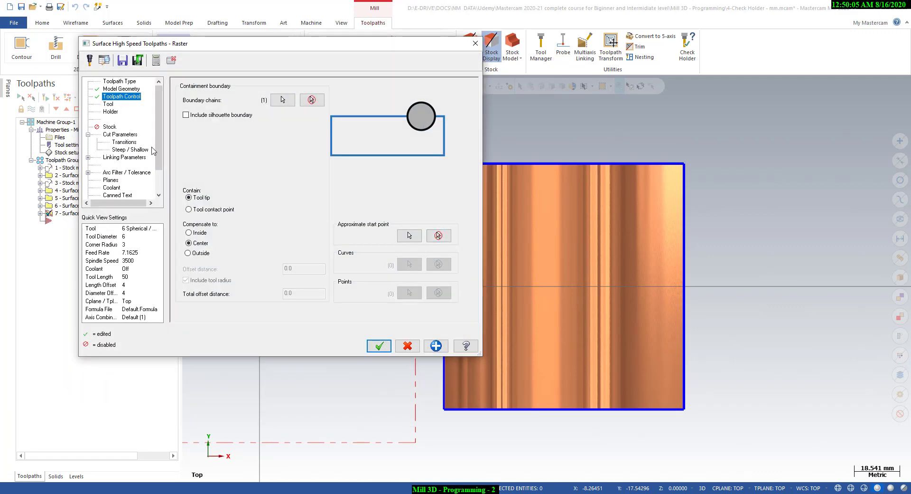
Choose tool 4, the 6 mm spherical/ball-nosed endmill, for the Raster toolpath.
{"action": "left_click", "coordinate": [113, 105]}
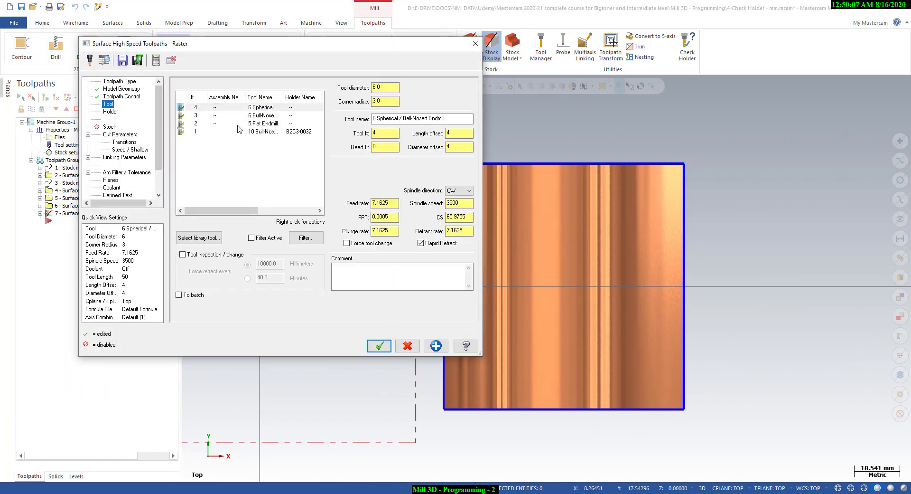
{"action": "left_click", "coordinate": [255, 116]}
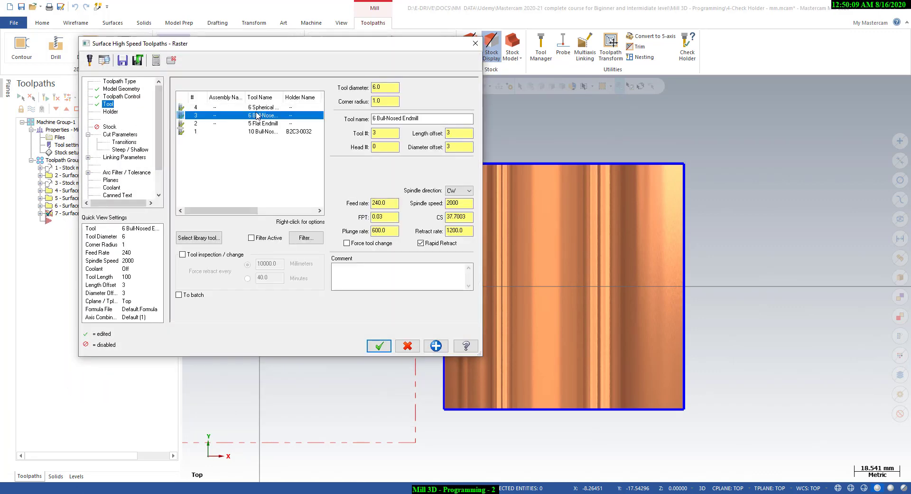
{"action": "left_click", "coordinate": [259, 108]}
Set the Raster stepover to 0.2 mm and enter a new keep-tool-down percentage of the tool diameter.
{"action": "left_click", "coordinate": [109, 136]}
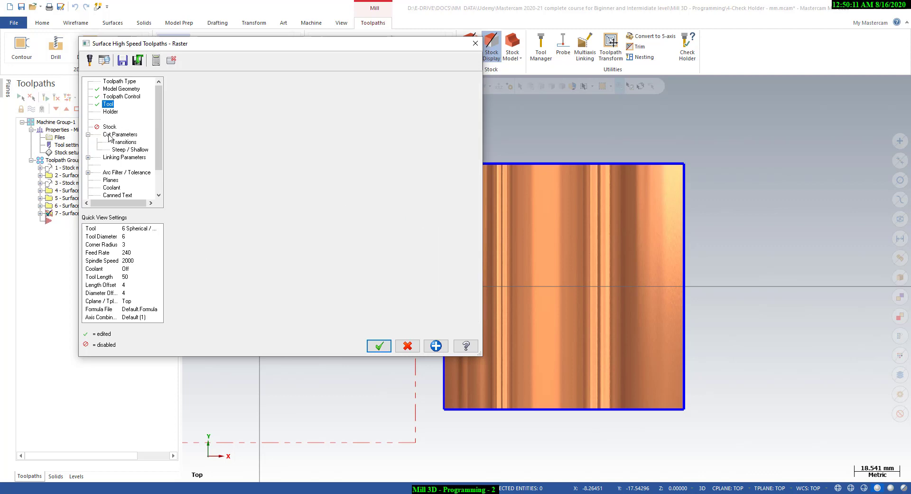
{"action": "left_click", "coordinate": [302, 160]}
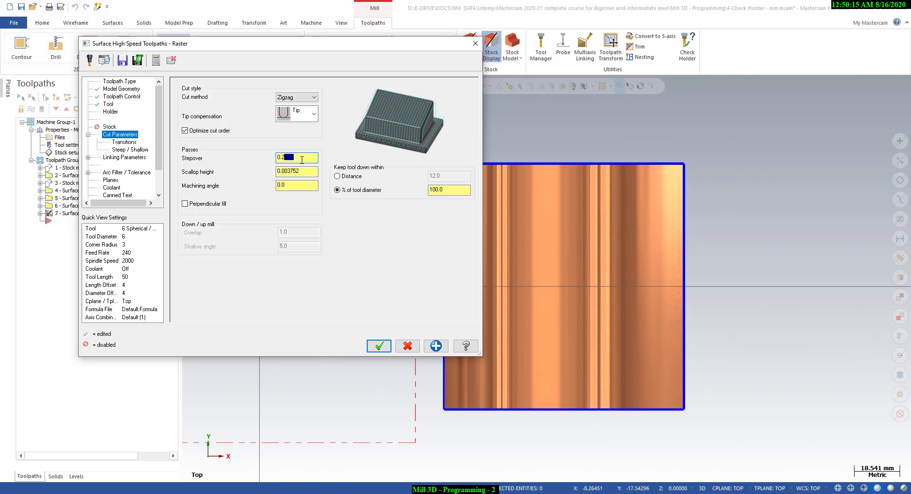
{"action": "key", "text": "shift+Tab"}
{"action": "key", "text": "Tab"}
{"action": "key", "text": "Tab"}
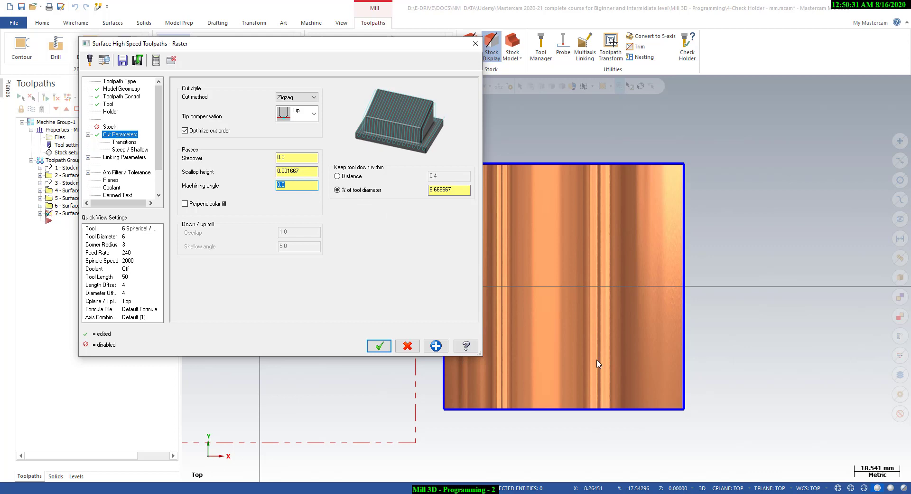
{"action": "double_click", "coordinate": [449, 189]}
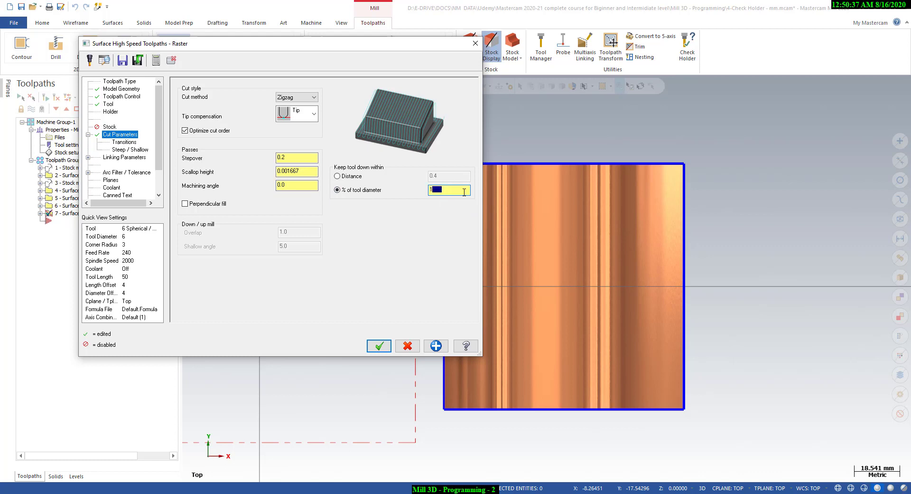
{"action": "key", "text": "Return"}
Review the transition and steep/shallow settings, and set the linking retract to Minimum Vertical Retract with an output feed move of 500.
{"action": "left_click", "coordinate": [137, 143]}
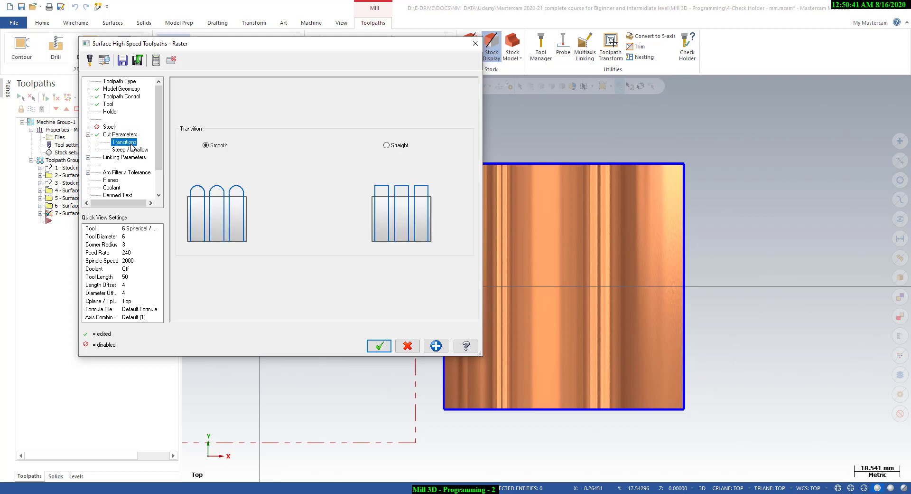
{"action": "left_click", "coordinate": [126, 151]}
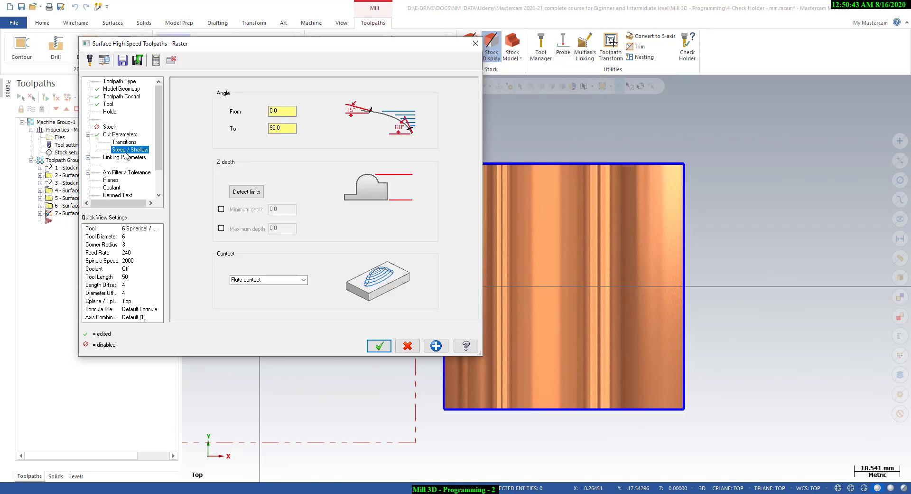
{"action": "left_click", "coordinate": [119, 158]}
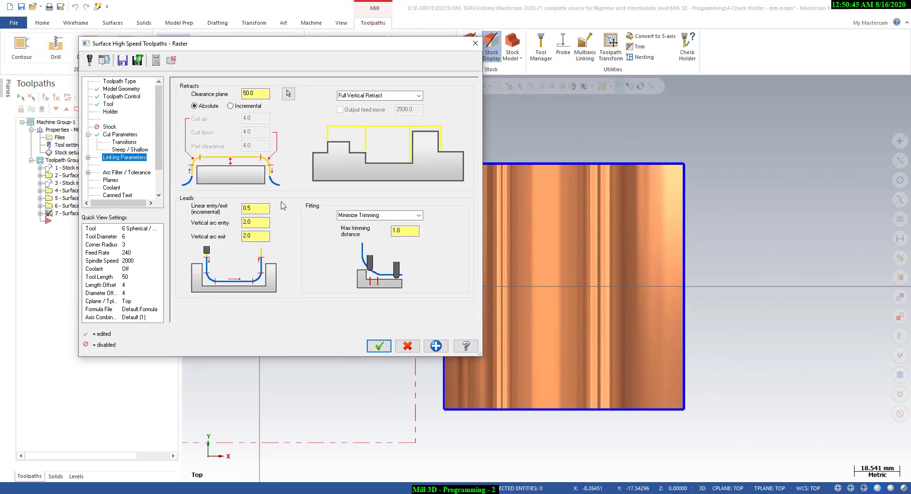
{"action": "left_click", "coordinate": [400, 97]}
{"action": "left_click", "coordinate": [373, 108]}
{"action": "double_click", "coordinate": [412, 109]}
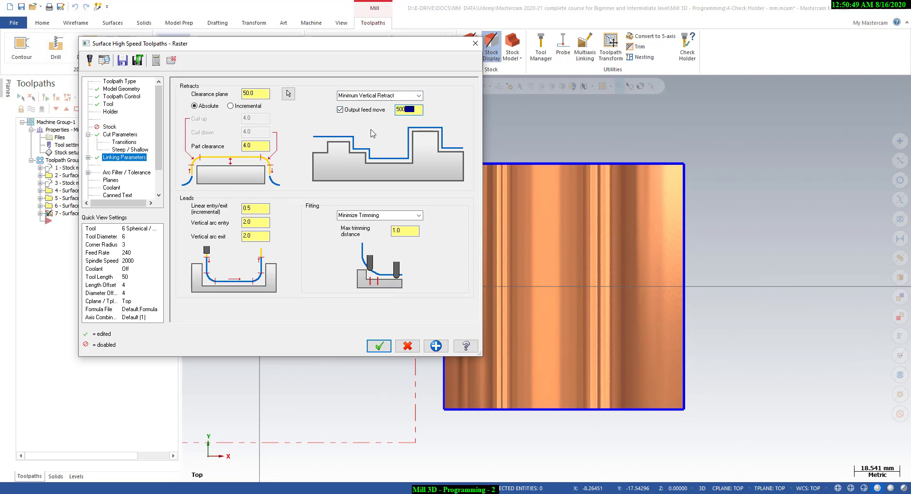
Review the Raster toolpath's arc filter and total tolerance settings, and generate the toolpath.
{"action": "left_click", "coordinate": [147, 174]}
{"action": "double_click", "coordinate": [340, 95]}
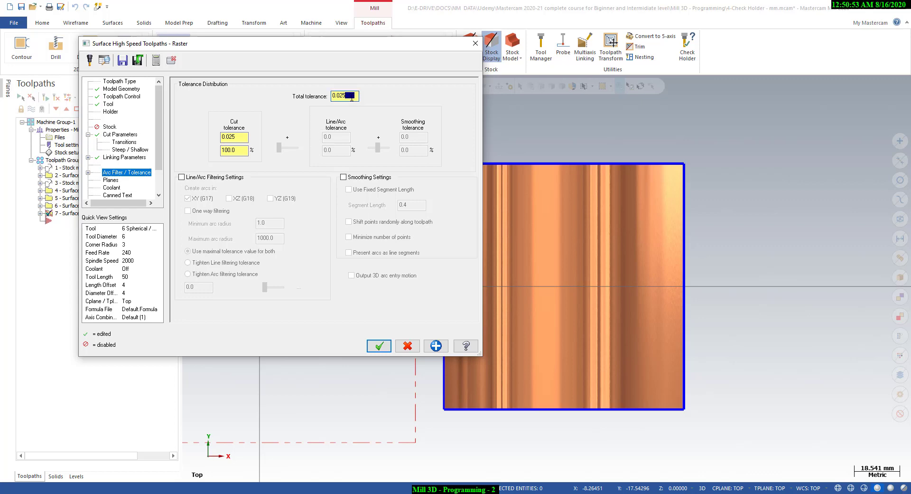
{"action": "left_click", "coordinate": [351, 95]}
{"action": "left_click", "coordinate": [378, 346]}
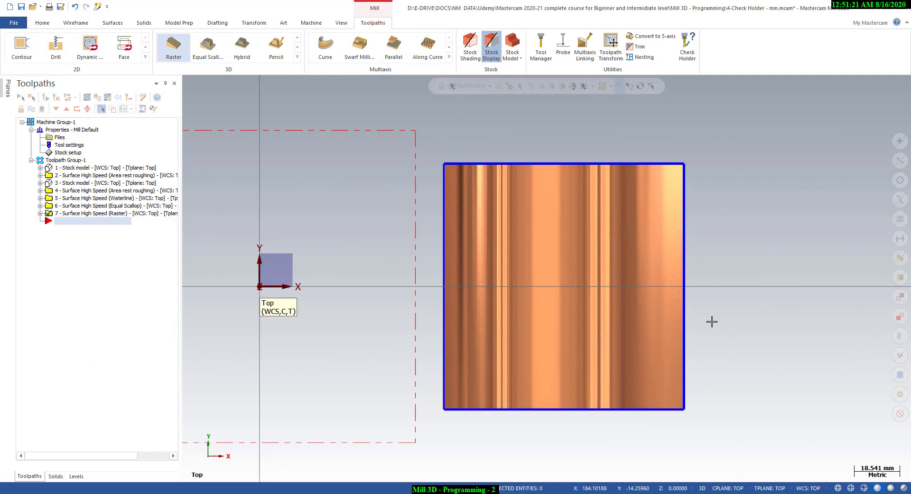
Inspect the Raster toolpath over the wavy surface and backplot its full cutting motion.
{"action": "middle_click_drag", "start_coordinate": [712, 321], "coordinate": [729, 260]}
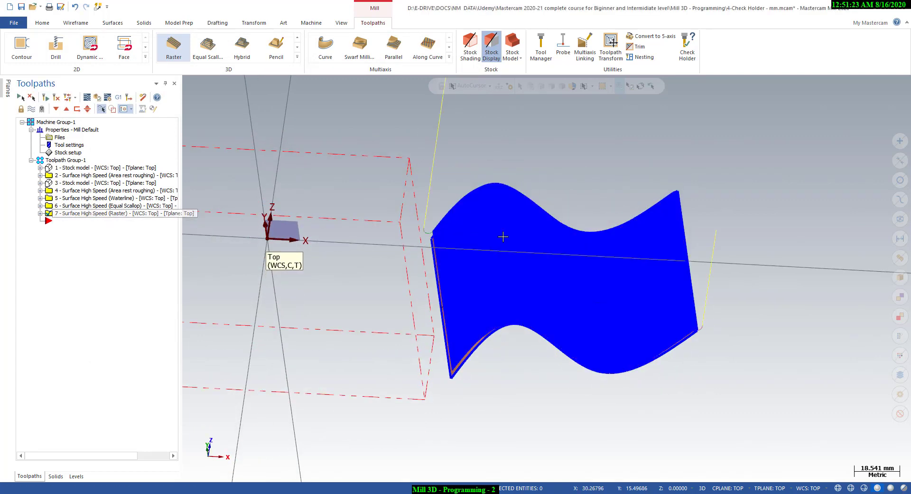
{"action": "middle_click_drag", "start_coordinate": [476, 234], "coordinate": [660, 252]}
{"action": "mouse_move", "coordinate": [724, 286]}
{"action": "middle_mouse_down"}
{"action": "mouse_move", "coordinate": [681, 267]}
{"action": "mouse_move", "coordinate": [731, 266]}
{"action": "mouse_move", "coordinate": [763, 286]}
{"action": "mouse_move", "coordinate": [726, 283]}
{"action": "mouse_move", "coordinate": [671, 309]}
{"action": "mouse_move", "coordinate": [736, 289]}
{"action": "mouse_move", "coordinate": [757, 318]}
{"action": "mouse_move", "coordinate": [736, 307]}
{"action": "middle_mouse_up"}
{"action": "left_click", "coordinate": [87, 98]}
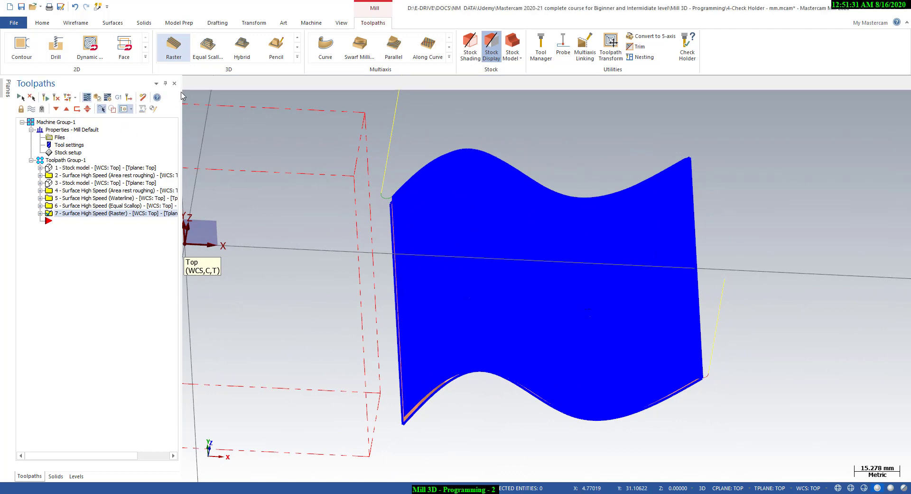
{"action": "left_click", "coordinate": [187, 82]}
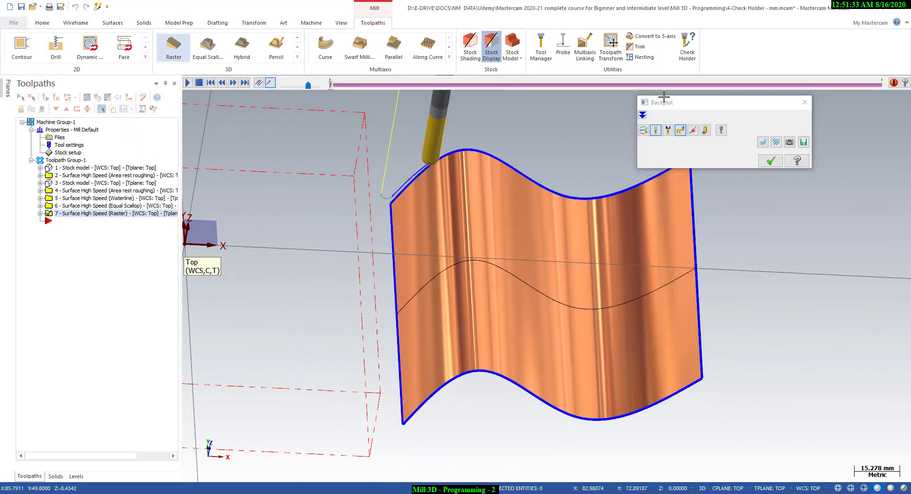
{"action": "left_click_drag", "start_coordinate": [665, 102], "coordinate": [760, 113]}
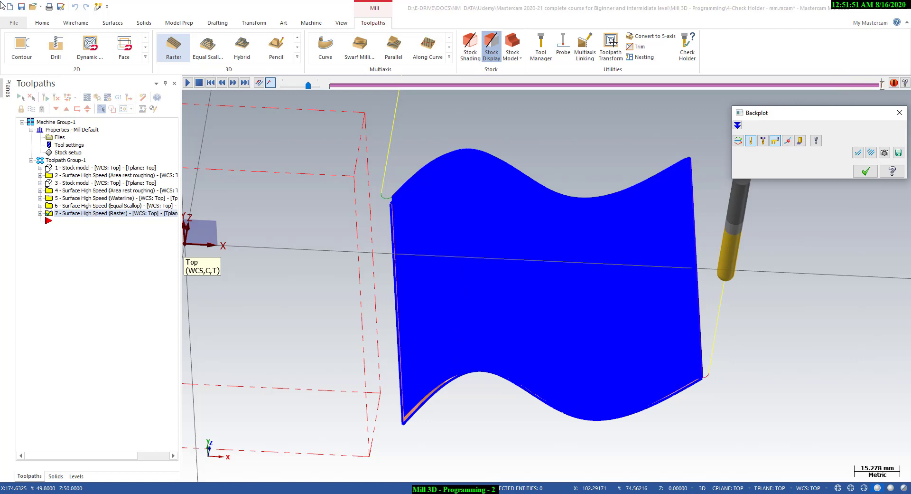
{"action": "left_click", "coordinate": [899, 113]}
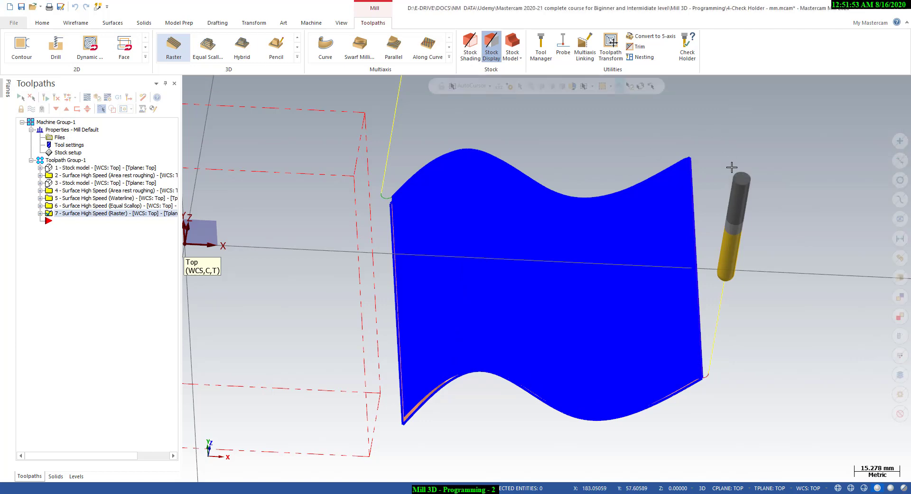
Unhide the cavity part so that it is displayed together with the wavy surface.
{"action": "right_click", "coordinate": [707, 95]}
{"action": "left_click", "coordinate": [726, 179]}
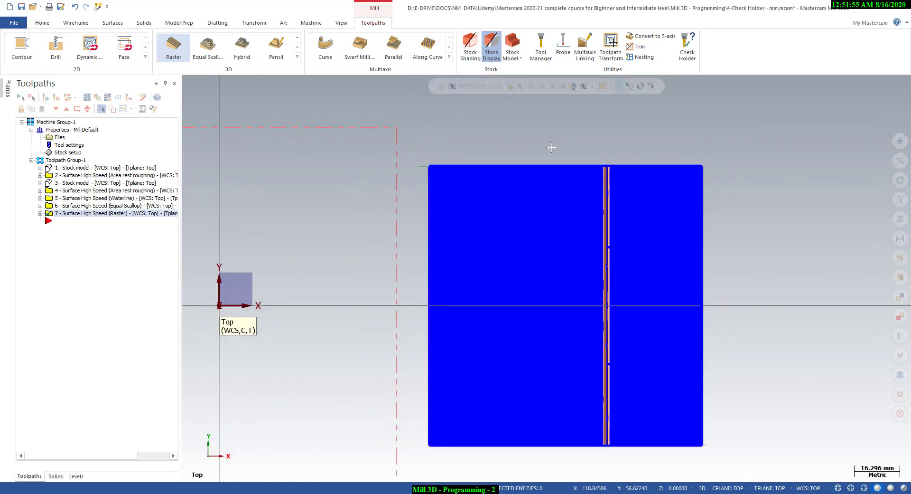
{"action": "middle_click_drag", "start_coordinate": [531, 146], "coordinate": [295, 114]}
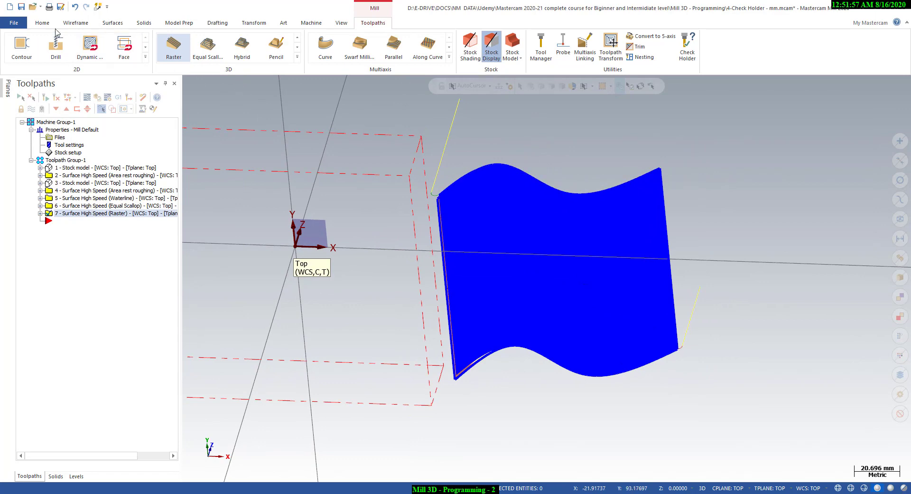
{"action": "left_click", "coordinate": [42, 23]}
{"action": "left_click", "coordinate": [321, 43]}
{"action": "scroll", "coordinate": [594, 277], "scroll_direction": "down", "scroll_amount": 2}
{"action": "scroll", "coordinate": [595, 278], "scroll_direction": "down", "scroll_amount": 1}
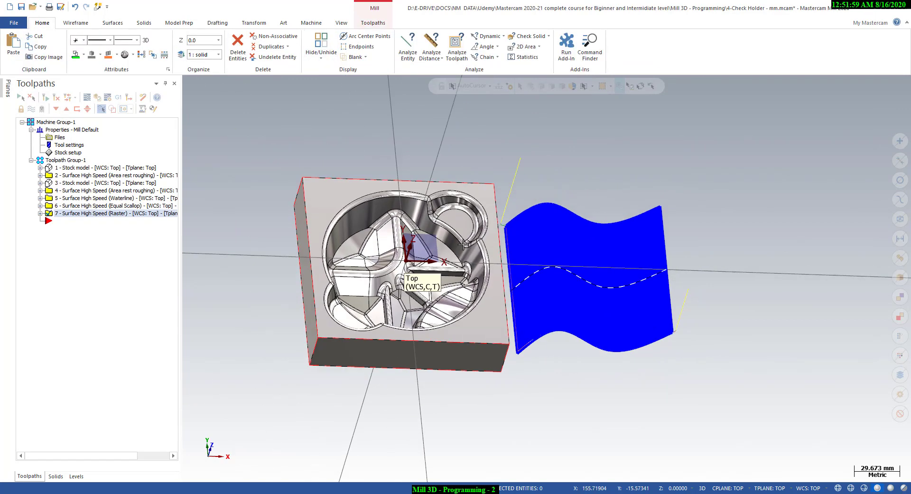
Select the Equal Scallop operation, turn off its toolpath display, and fit both parts in the top view.
{"action": "left_click", "coordinate": [78, 206]}
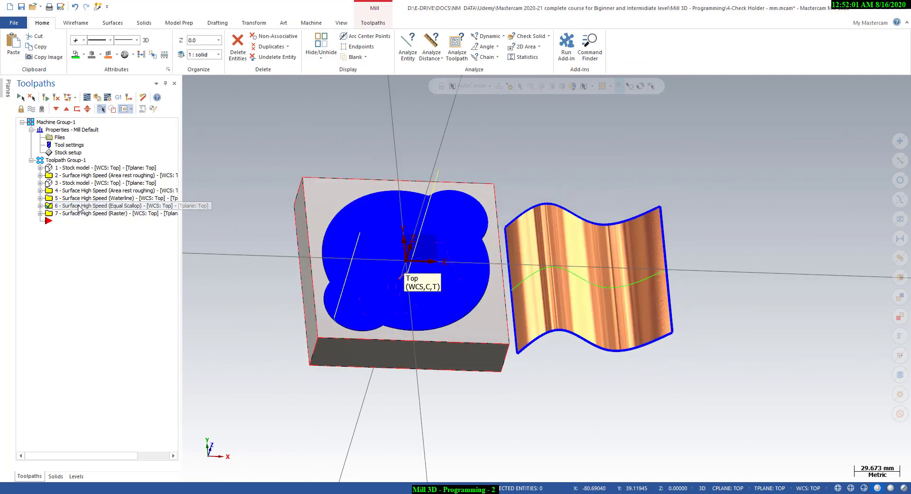
{"action": "right_click", "coordinate": [418, 145]}
{"action": "left_click", "coordinate": [449, 192]}
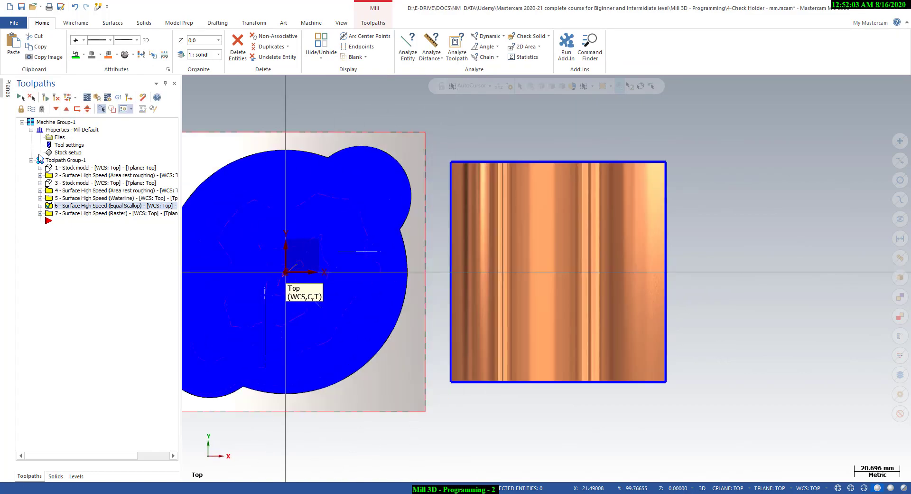
{"action": "left_click", "coordinate": [35, 109]}
{"action": "key", "text": "alt+F1"}
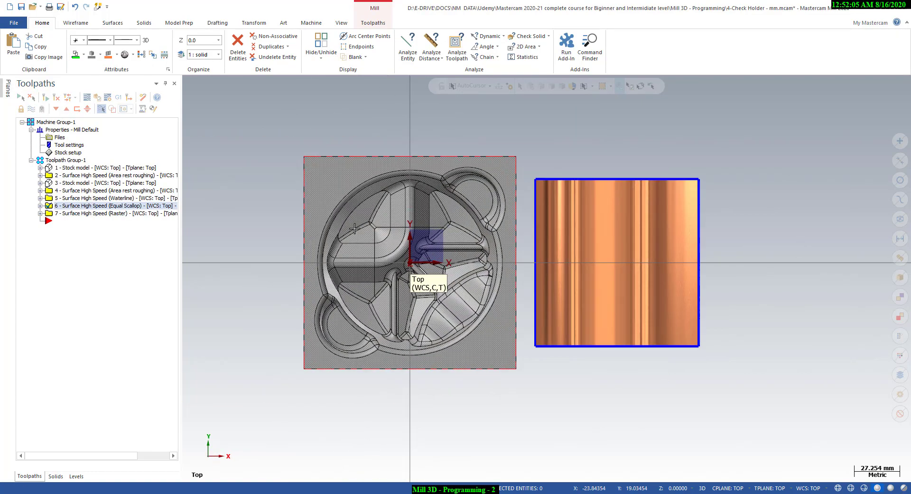
Run a curvature analysis on the model and examine the cavity's ribs and fillets for small radii.
{"action": "middle_click_drag", "start_coordinate": [338, 224], "coordinate": [415, 155]}
{"action": "left_click", "coordinate": [549, 37]}
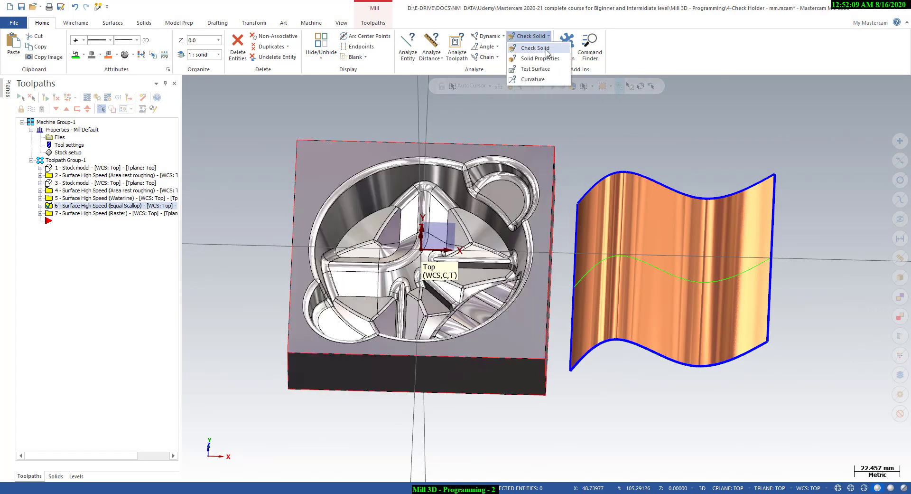
{"action": "left_click", "coordinate": [526, 80]}
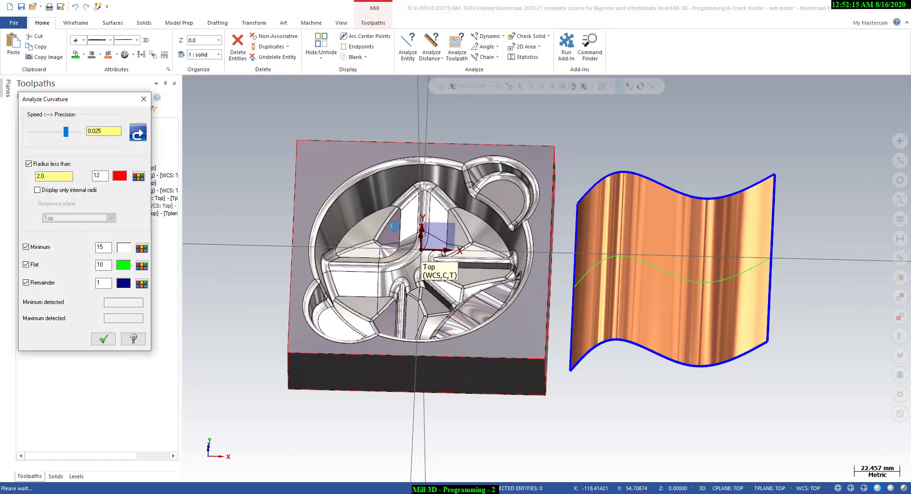
{"action": "scroll", "coordinate": [361, 257], "scroll_direction": "up", "scroll_amount": 3}
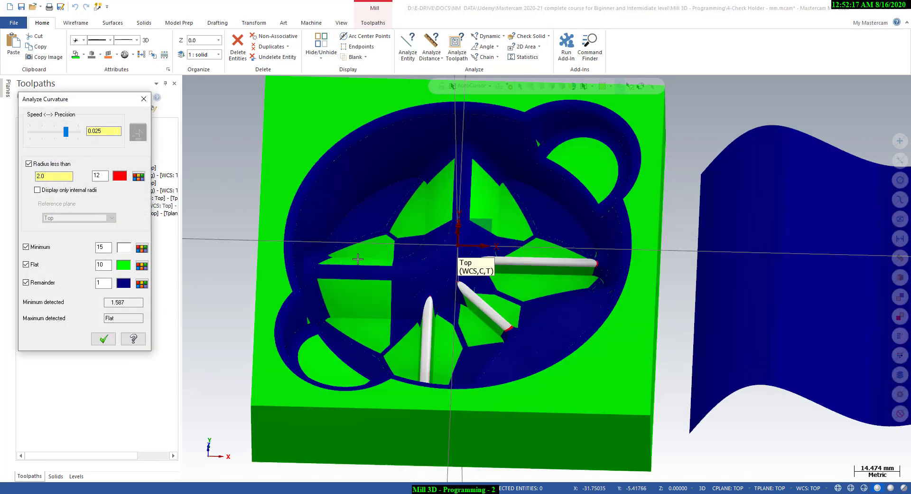
{"action": "middle_click_drag", "start_coordinate": [366, 280], "coordinate": [361, 258]}
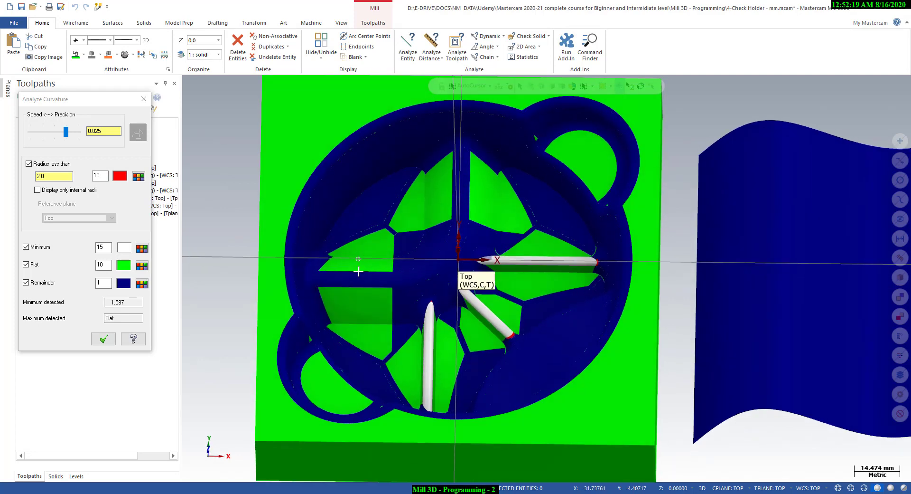
{"action": "scroll", "coordinate": [391, 226], "scroll_direction": "up", "scroll_amount": 1}
{"action": "double_click", "coordinate": [62, 178]}
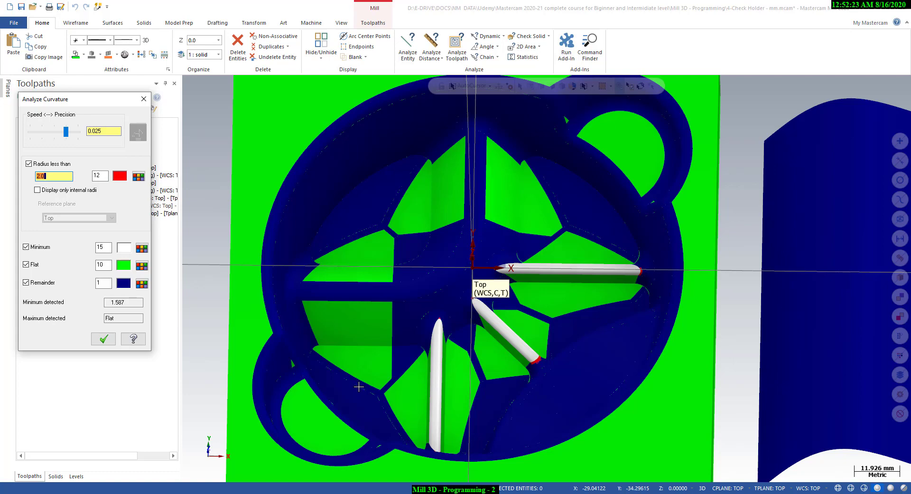
{"action": "scroll", "coordinate": [330, 382], "scroll_direction": "up", "scroll_amount": 3}
{"action": "middle_click_drag", "start_coordinate": [332, 385], "coordinate": [304, 393]}
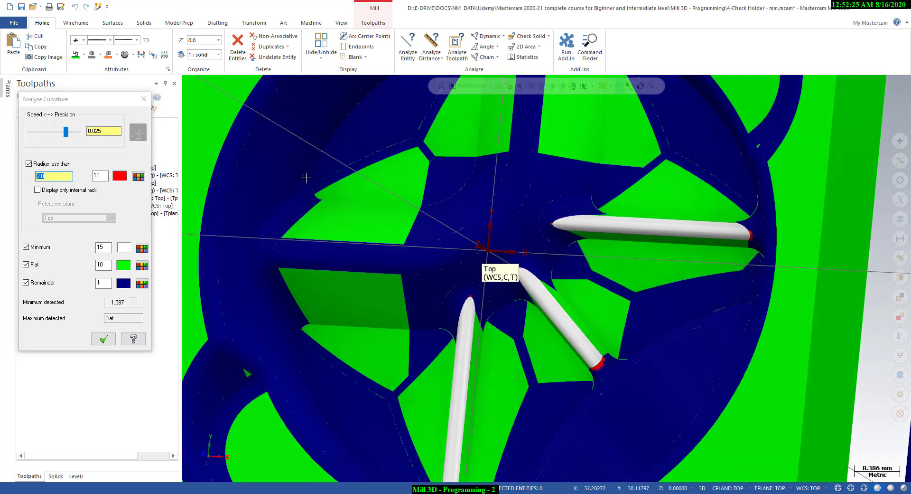
{"action": "scroll", "coordinate": [290, 203], "scroll_direction": "up", "scroll_amount": 5}
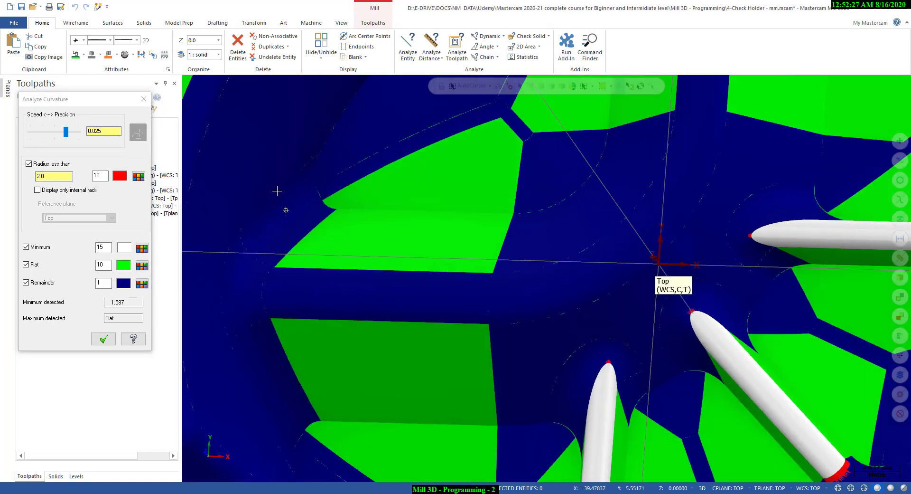
{"action": "left_click", "coordinate": [143, 99]}
Restore the top view of the cavity part and wavy surface, and bring back the toolpath commands.
{"action": "scroll", "coordinate": [385, 197], "scroll_direction": "down", "scroll_amount": 2}
{"action": "right_click", "coordinate": [385, 197]}
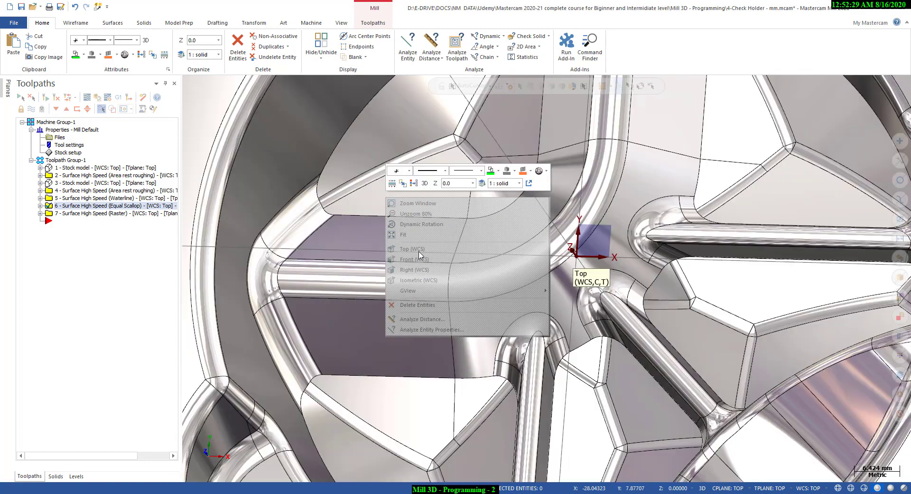
{"action": "left_click", "coordinate": [403, 255]}
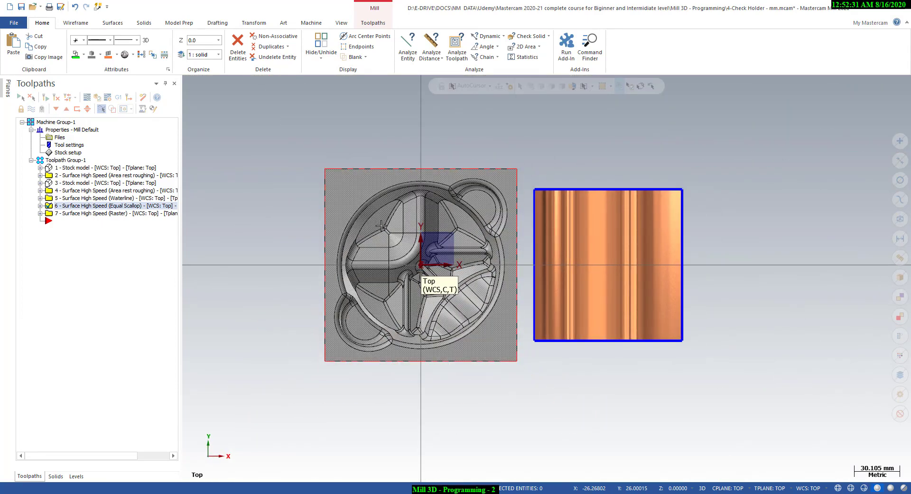
{"action": "left_click", "coordinate": [373, 23]}
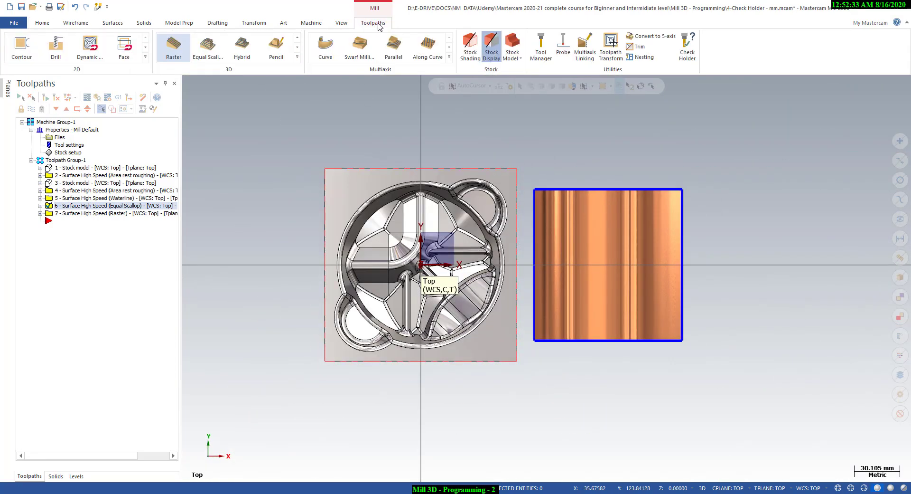
{"action": "scroll", "coordinate": [470, 135], "scroll_direction": "up", "scroll_amount": 3}
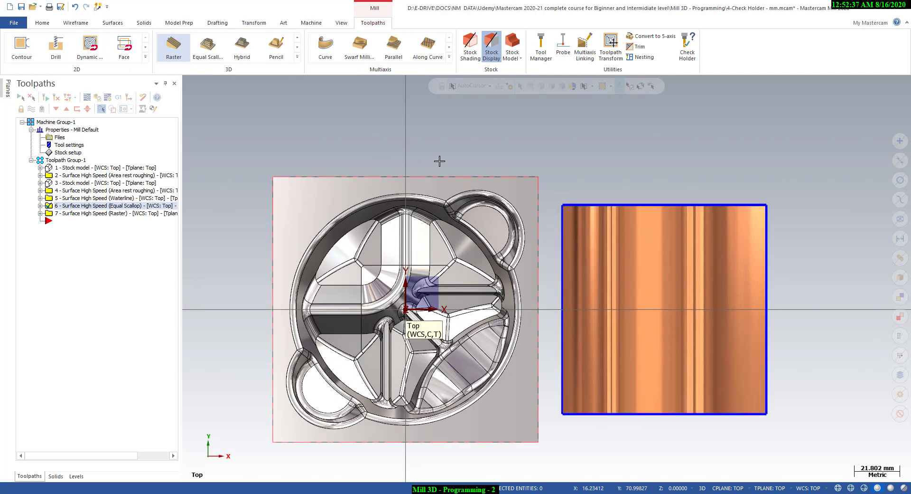
{"action": "scroll", "coordinate": [539, 173], "scroll_direction": "down", "scroll_amount": 1}
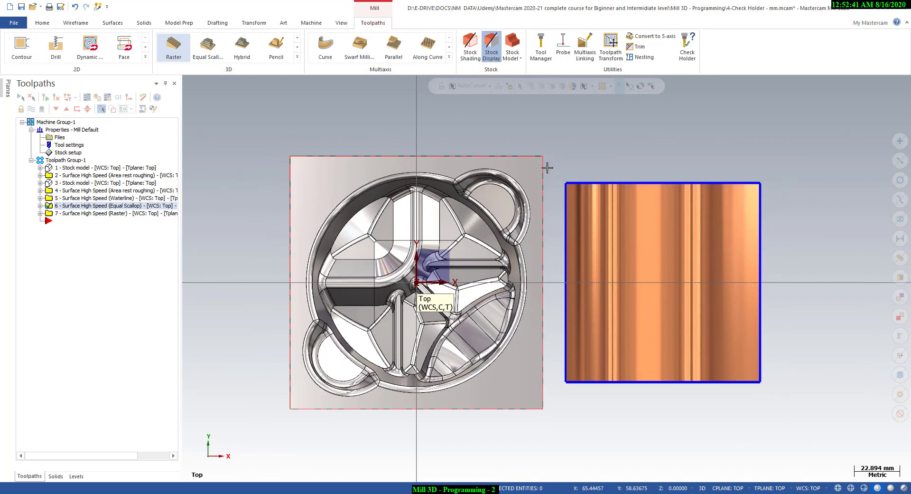